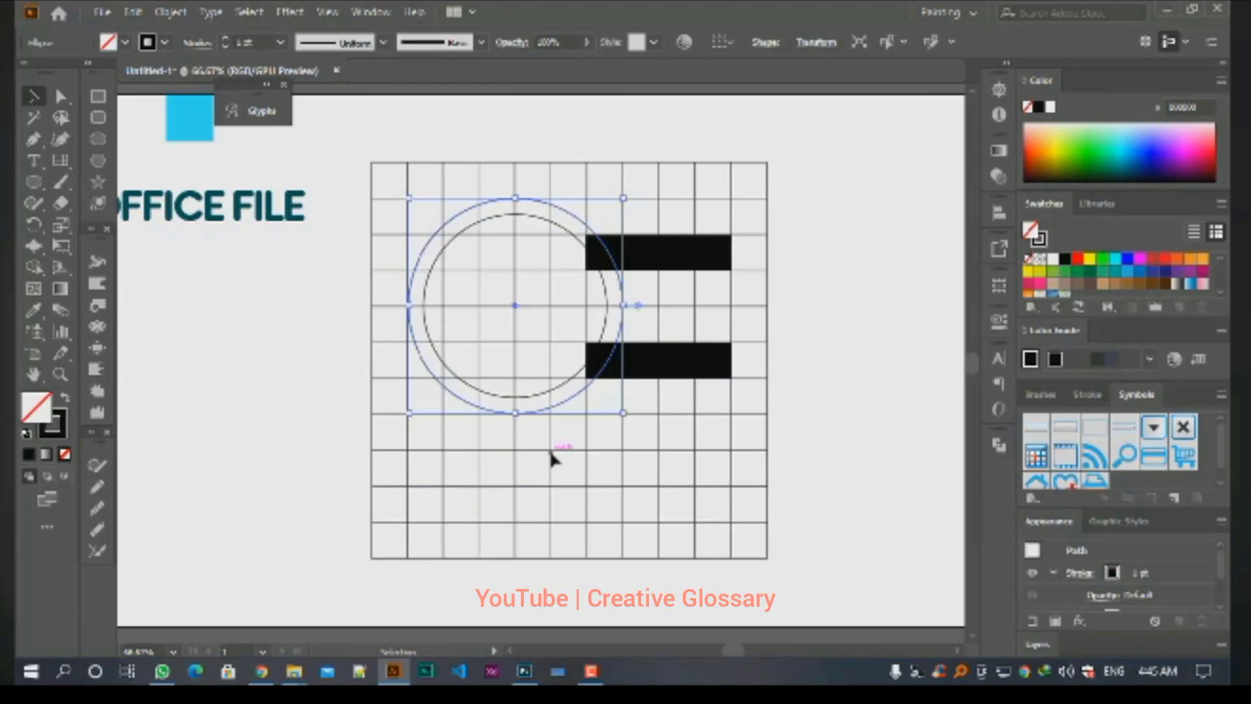
Replace the inner circle with a concentric copy of the large circle, scaled down to four grid cells in diameter
{"action": "left_click", "coordinate": [551, 456]}
{"action": "key", "text": "Delete"}
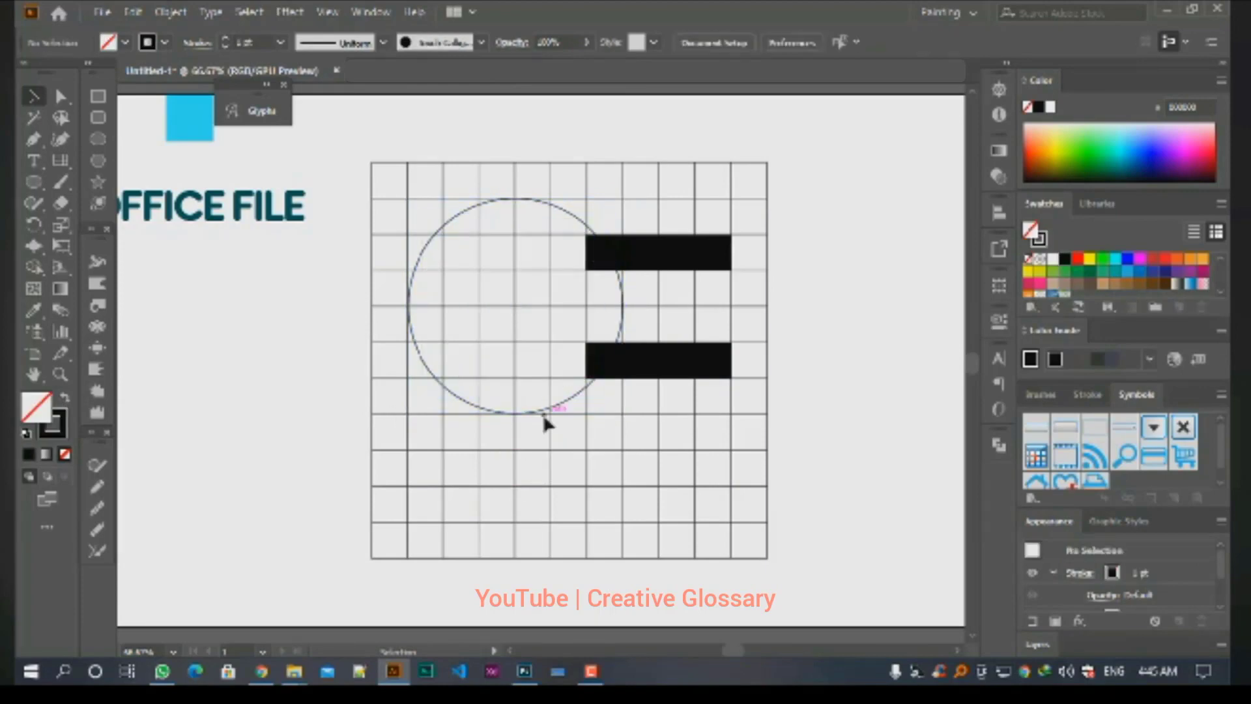
{"action": "key", "text": "a"}
{"action": "key", "text": "ctrl"}
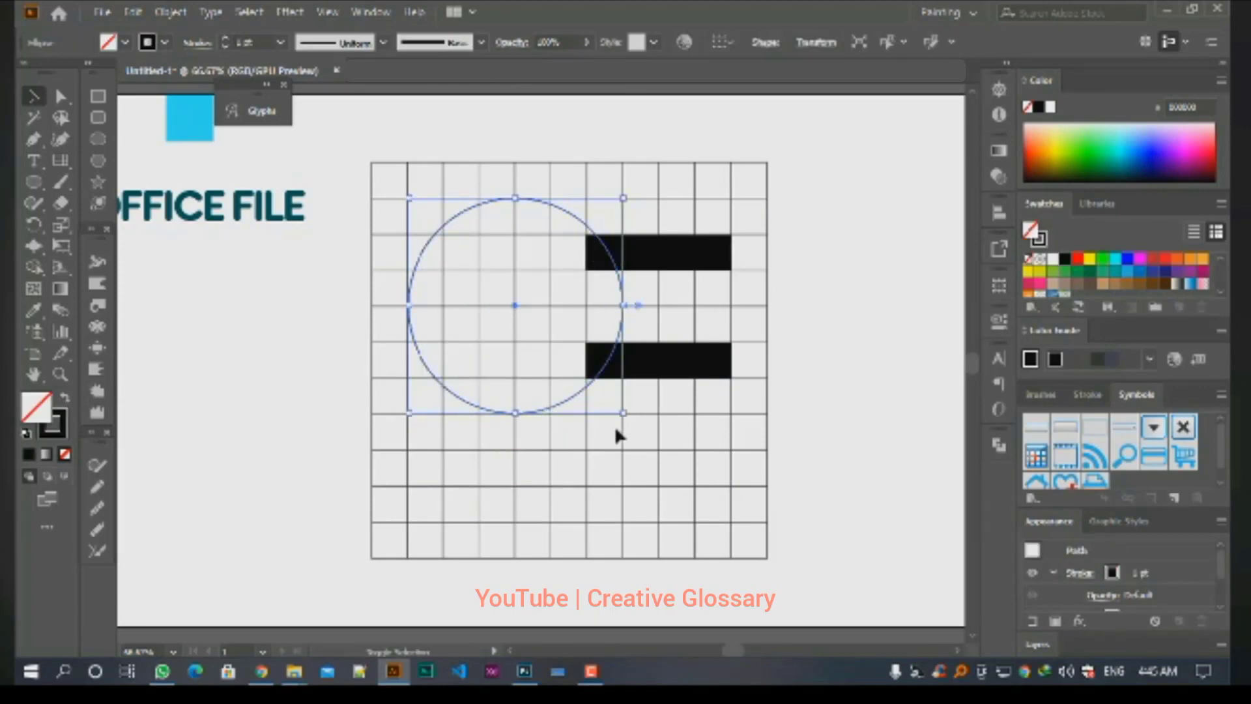
{"action": "left_click_drag", "start_coordinate": [624, 412], "coordinate": [591, 406]}
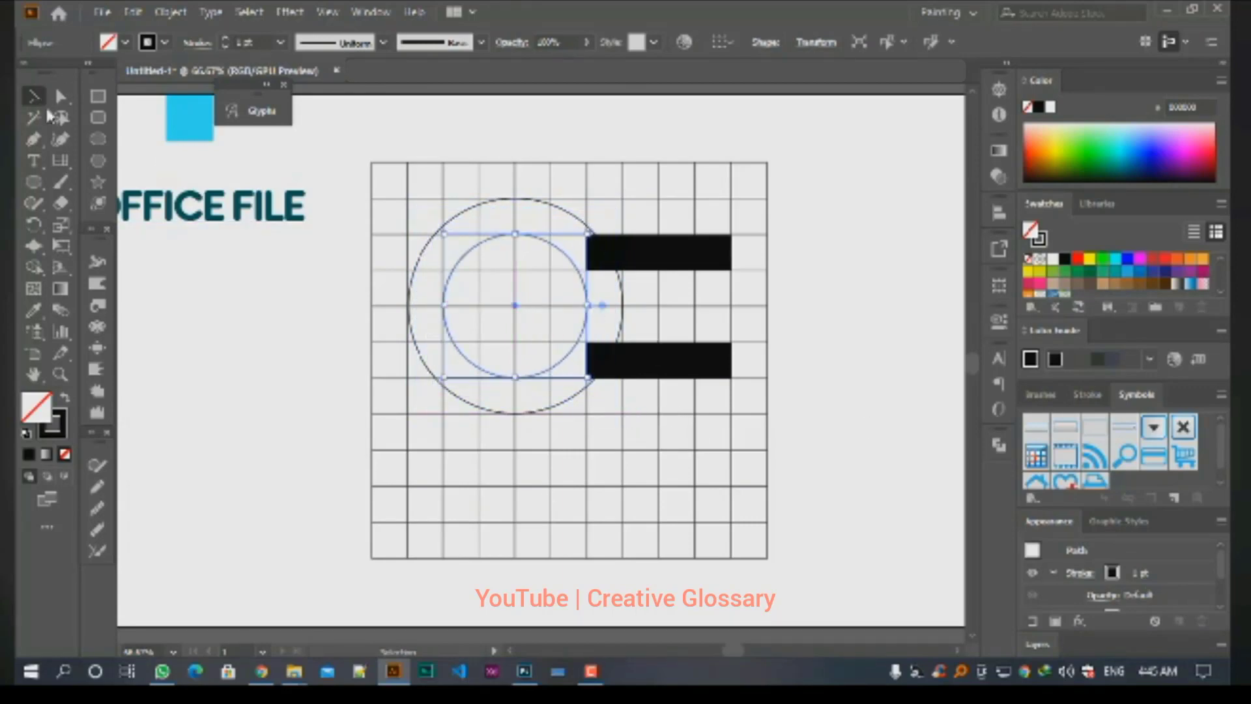
Place a vertical copy of the black bar, four grid cells long, below the circles and ending diagonally beside the lower bar
{"action": "left_click_drag", "start_coordinate": [698, 366], "coordinate": [570, 472]}
{"action": "left_click", "coordinate": [748, 466]}
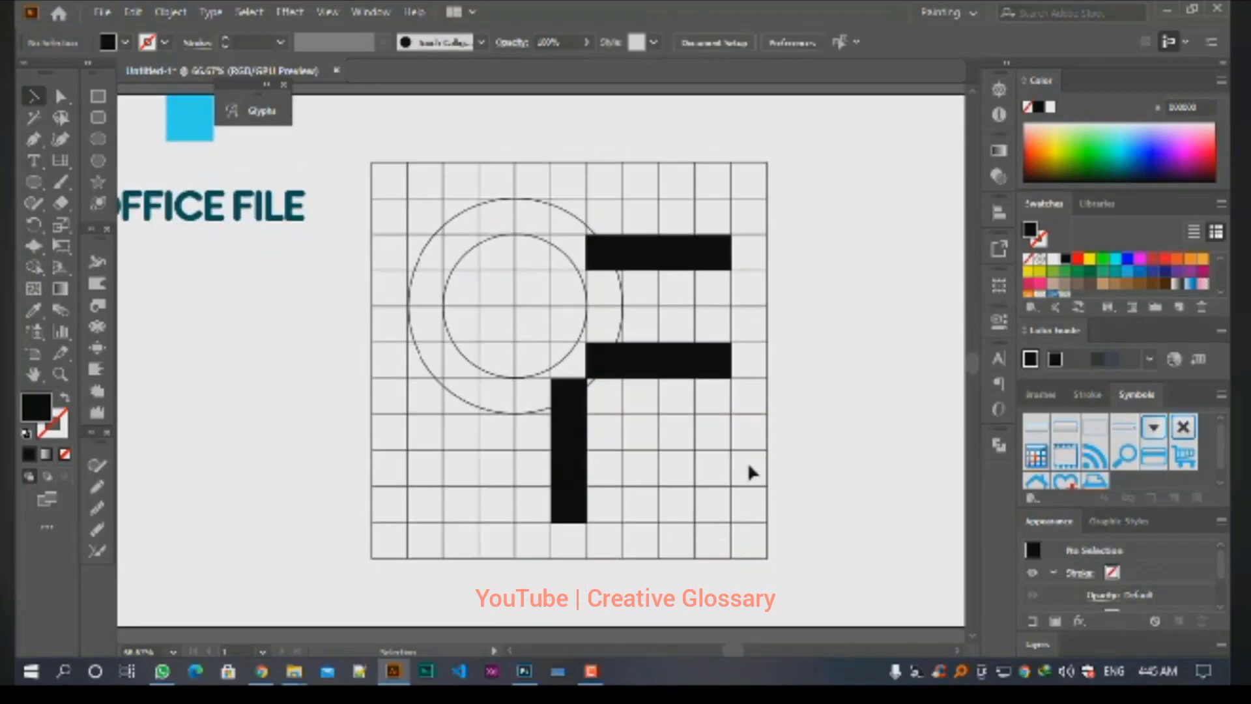
{"action": "scroll", "coordinate": [748, 461], "scroll_direction": "down", "scroll_amount": 1}
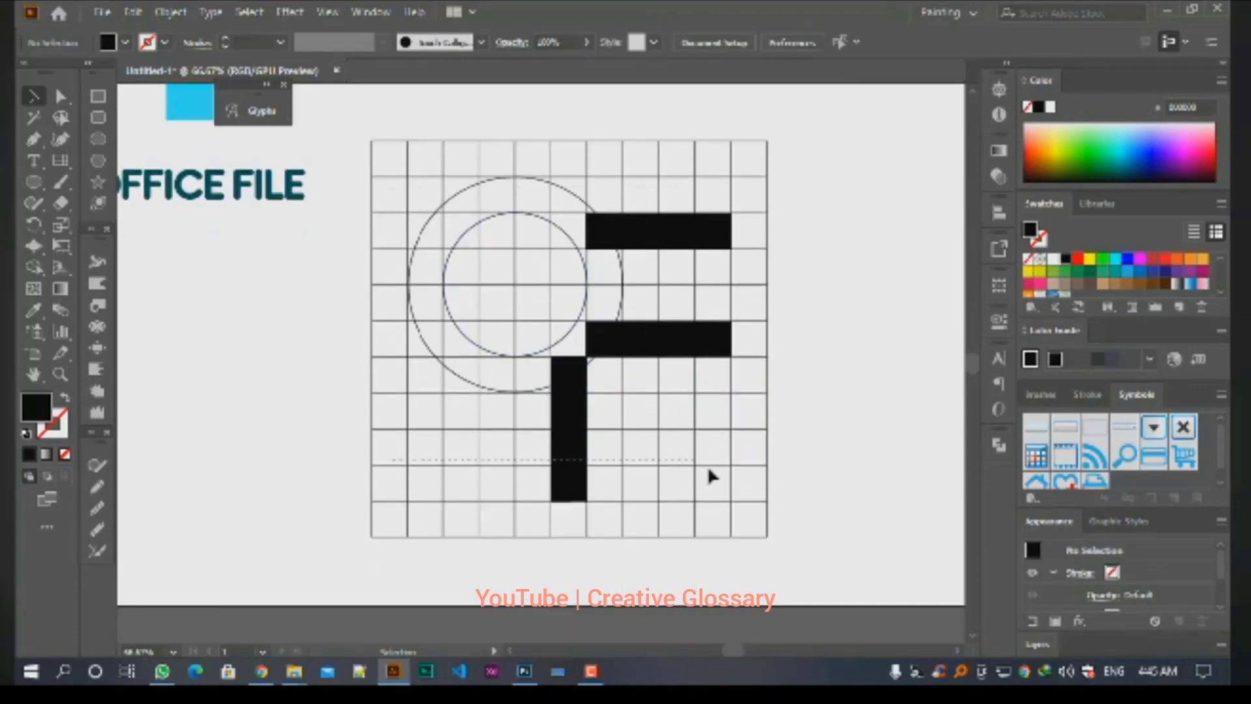
{"action": "left_click_drag", "start_coordinate": [709, 468], "coordinate": [760, 504]}
{"action": "left_click", "coordinate": [810, 369]}
Select both concentric circles and swap their fill and stroke to give them a solid black fill without an outline
{"action": "left_click", "coordinate": [409, 299]}
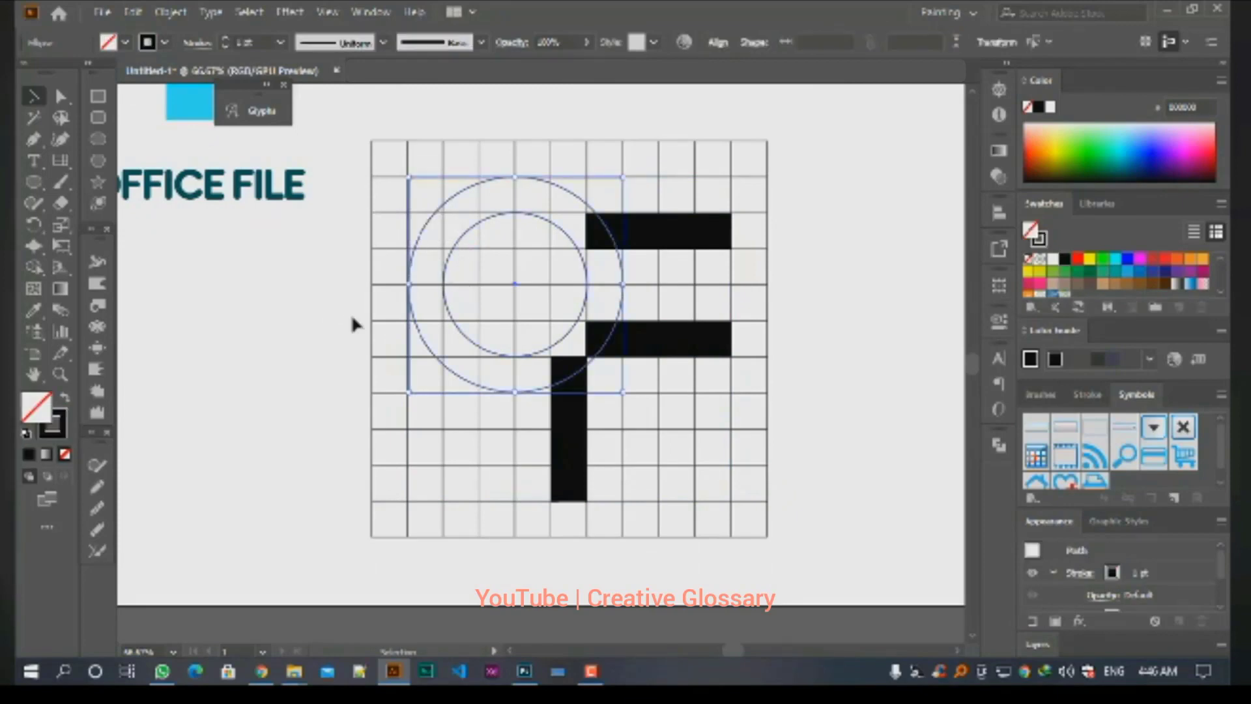
{"action": "left_click_drag", "start_coordinate": [245, 343], "coordinate": [242, 333]}
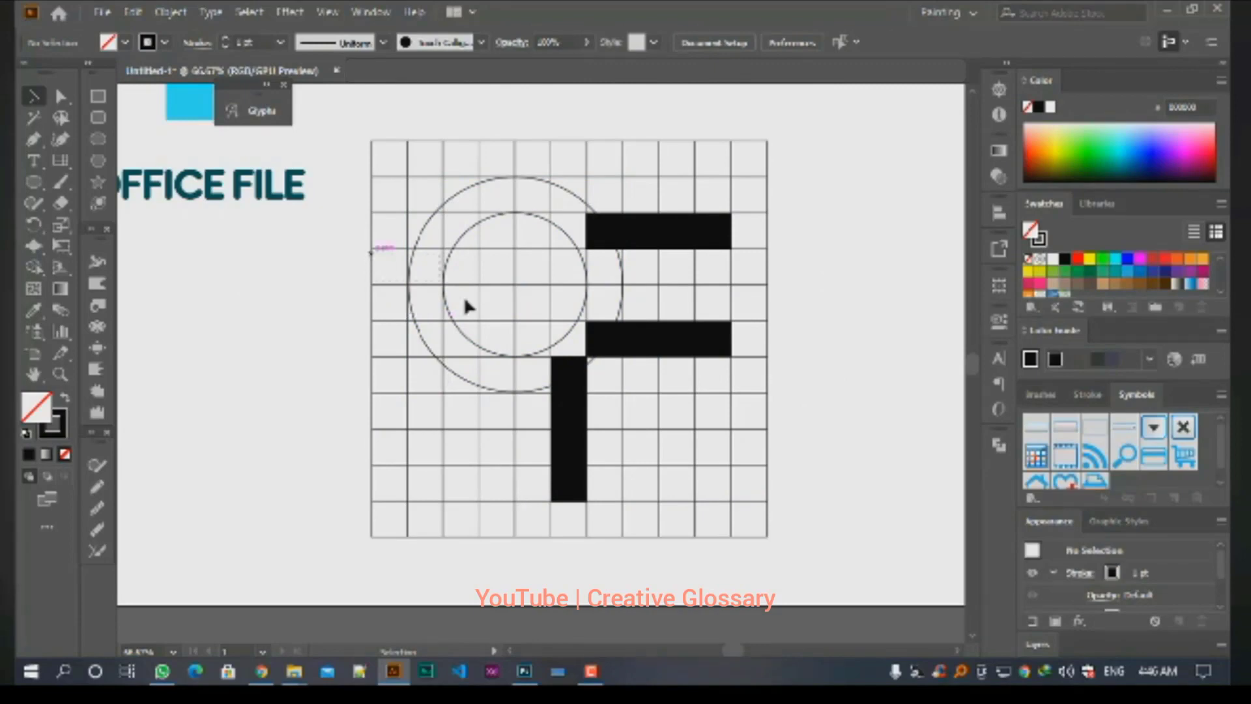
{"action": "left_click_drag", "start_coordinate": [464, 298], "coordinate": [468, 302]}
{"action": "left_click", "coordinate": [65, 398]}
{"action": "left_click", "coordinate": [200, 399]}
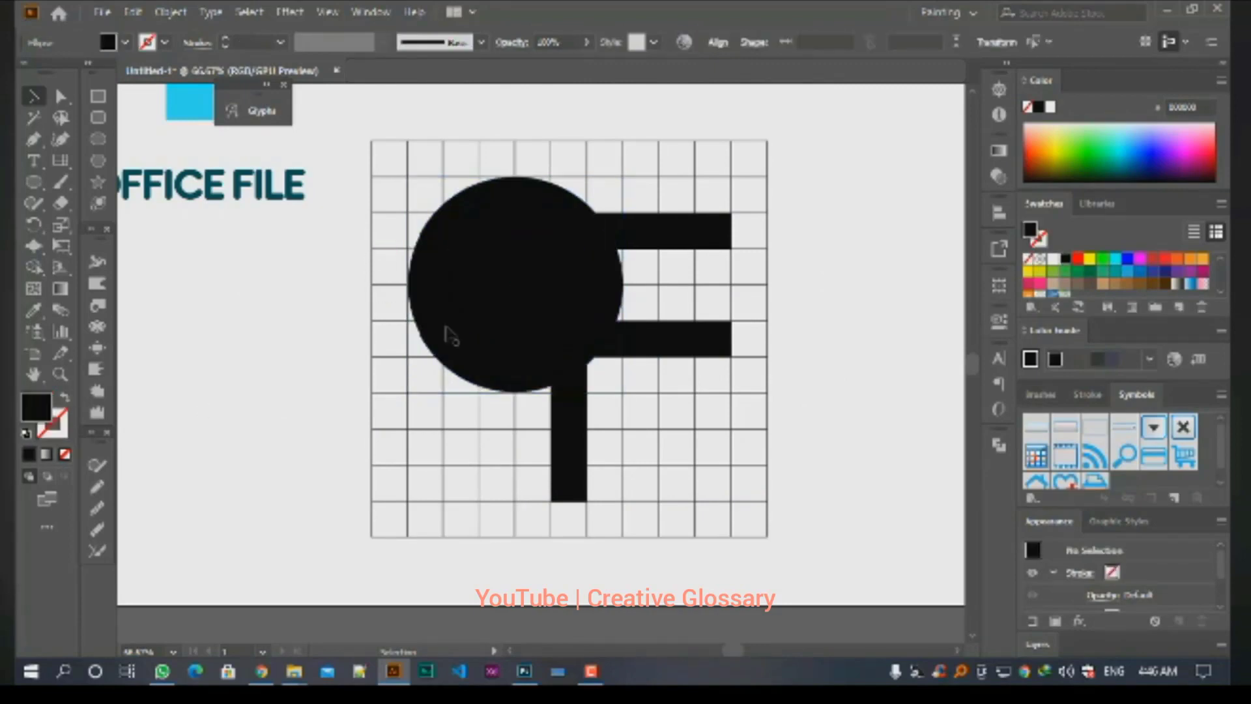
Divide the two concentric circles with Pathfinder and ungroup the resulting pieces
{"action": "left_click", "coordinate": [482, 332]}
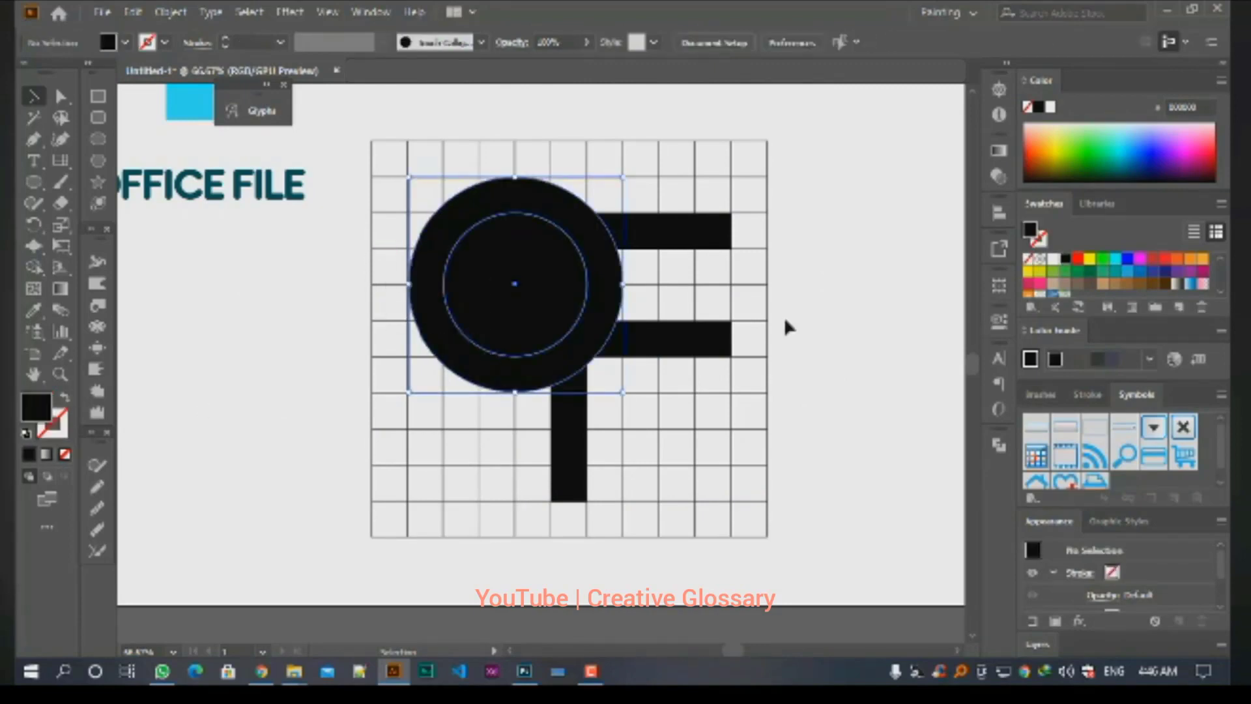
{"action": "left_click", "coordinate": [1000, 443]}
{"action": "left_click", "coordinate": [794, 533]}
{"action": "right_click", "coordinate": [516, 362]}
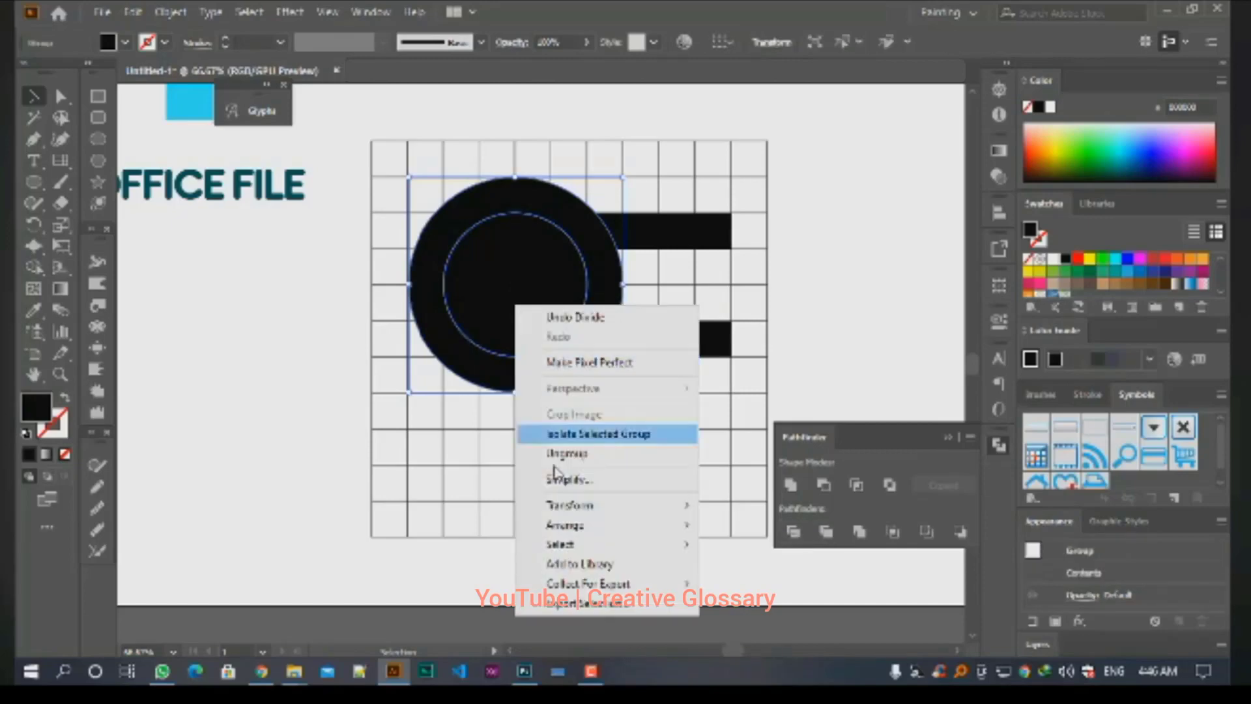
{"action": "left_click", "coordinate": [573, 453]}
Delete the inner disc from the divided circles to leave a black ring
{"action": "left_click", "coordinate": [855, 355]}
{"action": "left_click", "coordinate": [548, 313]}
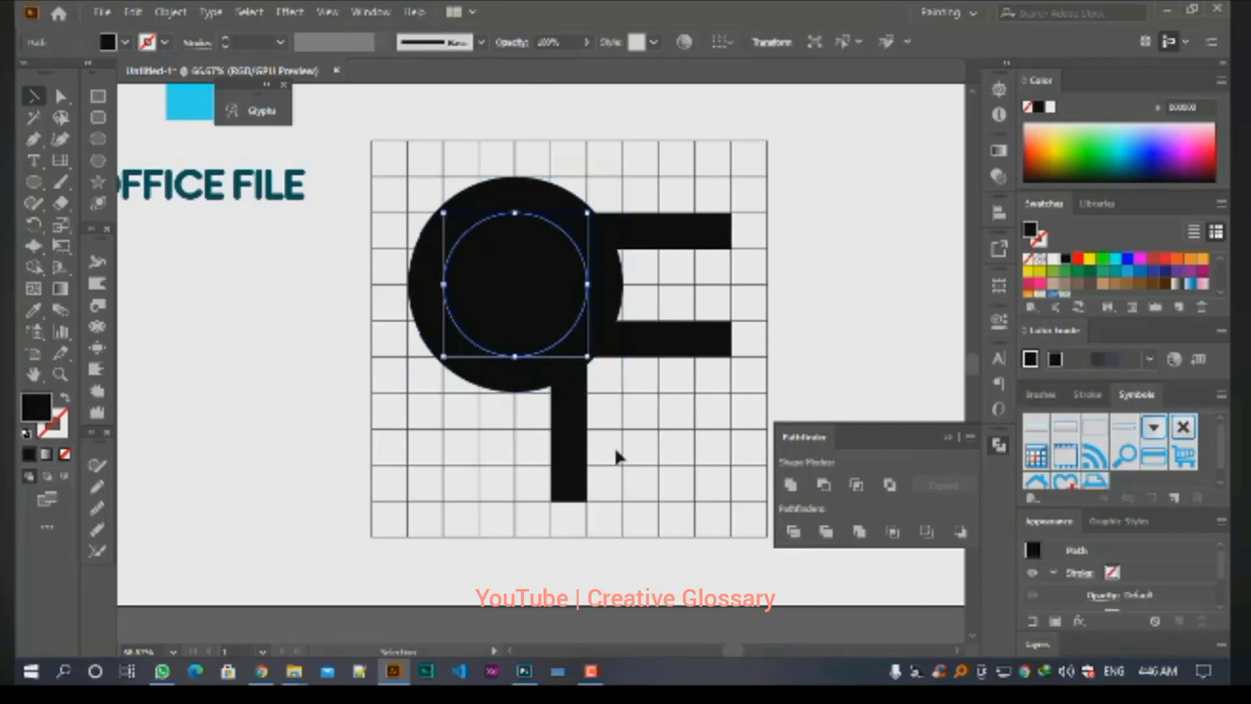
{"action": "key", "text": "Delete"}
{"action": "left_click", "coordinate": [943, 433]}
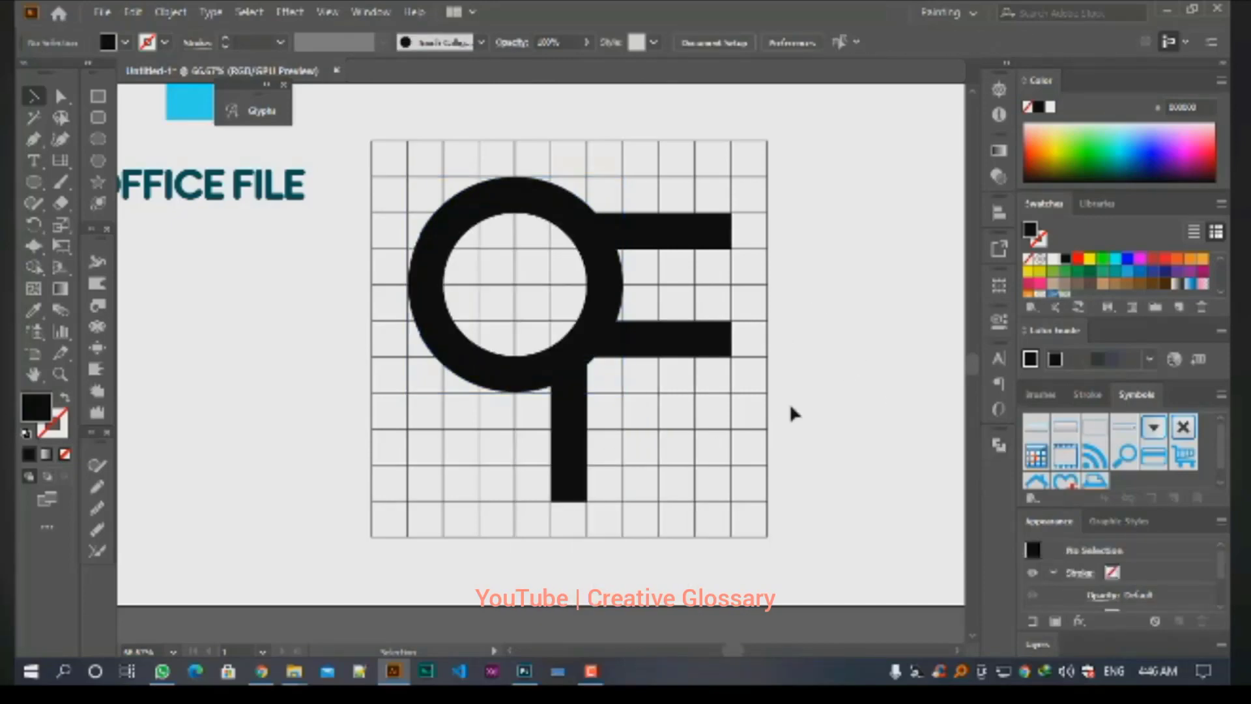
Add a small copy of the black ring, about two grid cells wide, centred at the lower end of the vertical bar
{"action": "left_click_drag", "start_coordinate": [445, 278], "coordinate": [192, 334]}
{"action": "left_click_drag", "start_coordinate": [372, 233], "coordinate": [617, 559]}
{"action": "left_click", "coordinate": [683, 502]}
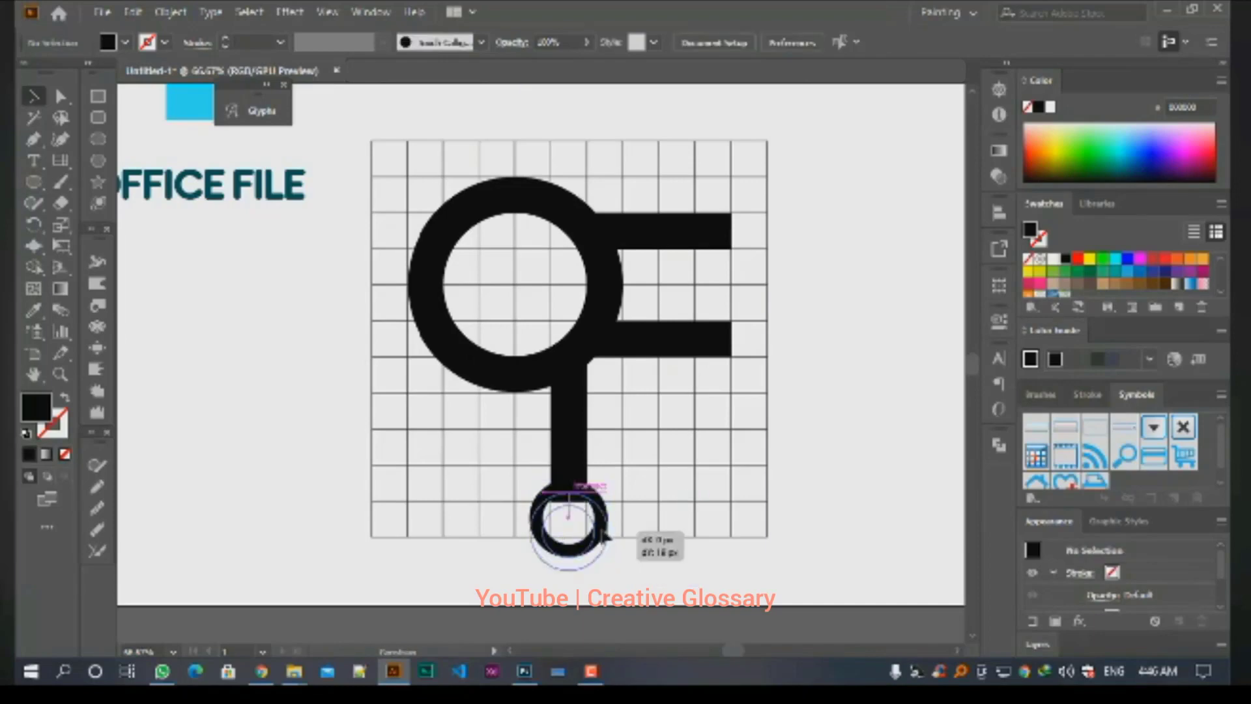
{"action": "left_click", "coordinate": [602, 523]}
{"action": "left_click", "coordinate": [688, 501]}
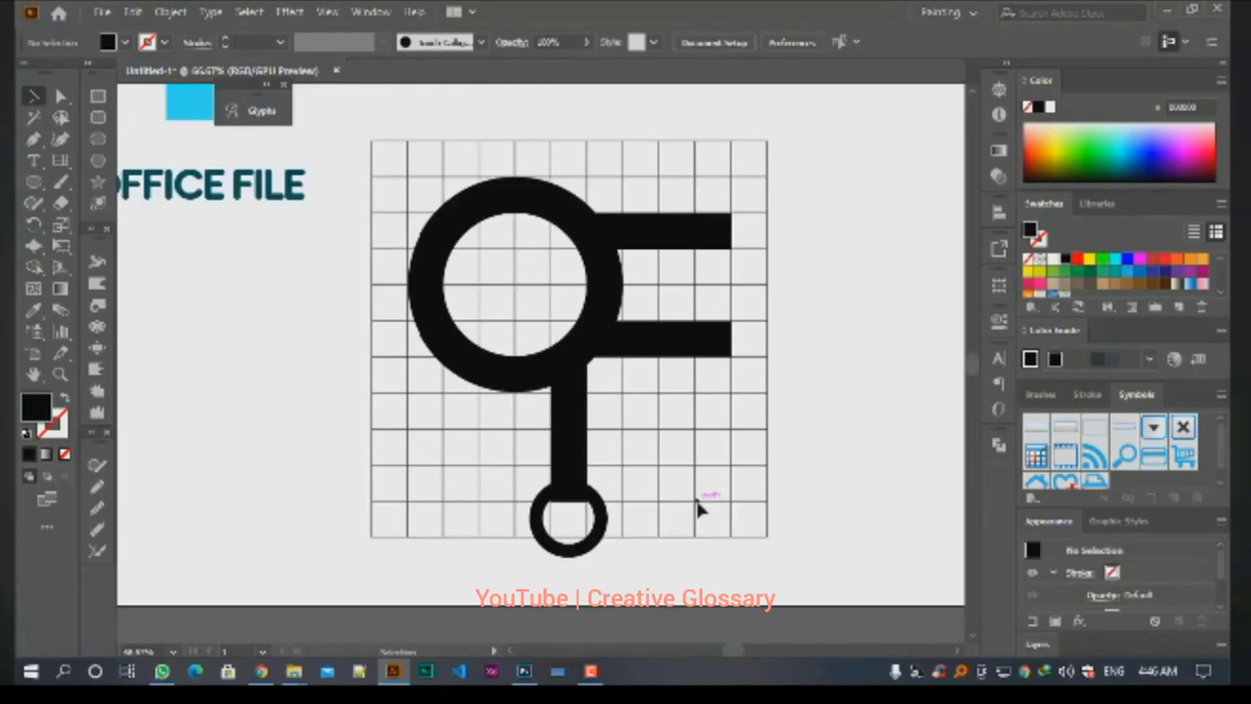
Fully round the lower outer corner of the upper horizontal bar, leaving its other corners square
{"action": "left_click_drag", "start_coordinate": [411, 541], "coordinate": [411, 542]}
{"action": "left_click_drag", "start_coordinate": [641, 432], "coordinate": [639, 427]}
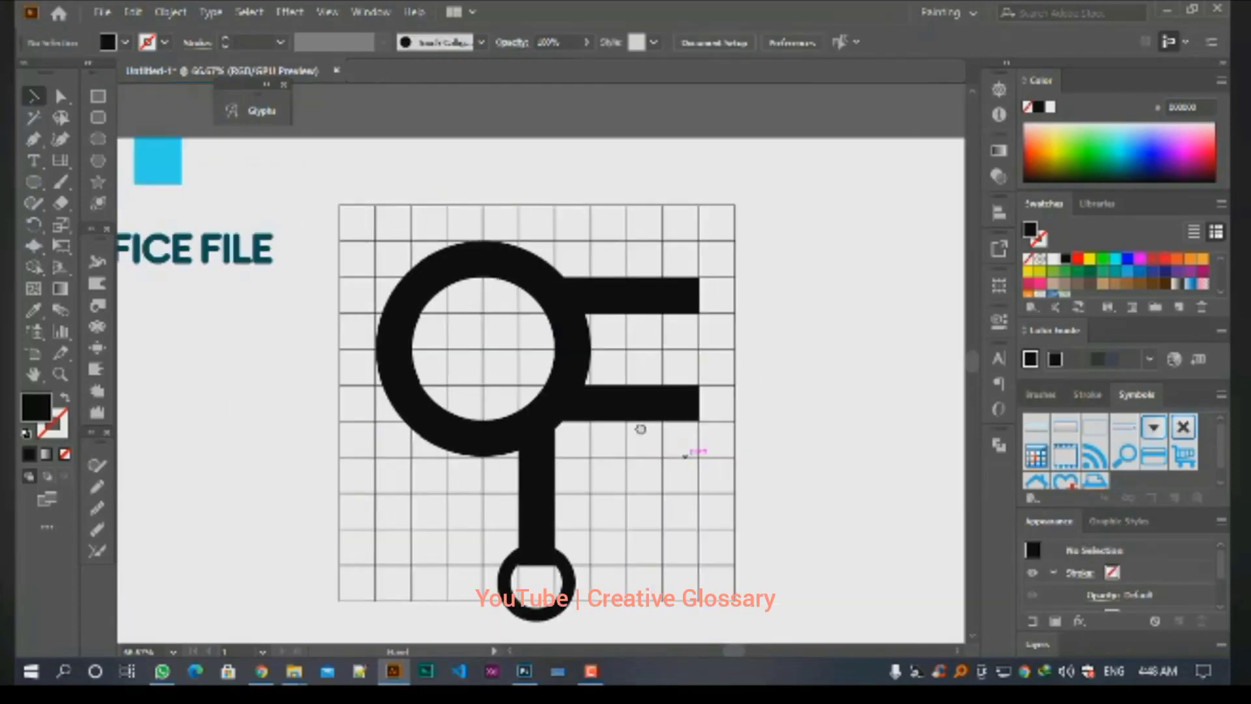
{"action": "left_click", "coordinate": [663, 304]}
{"action": "left_click", "coordinate": [58, 97]}
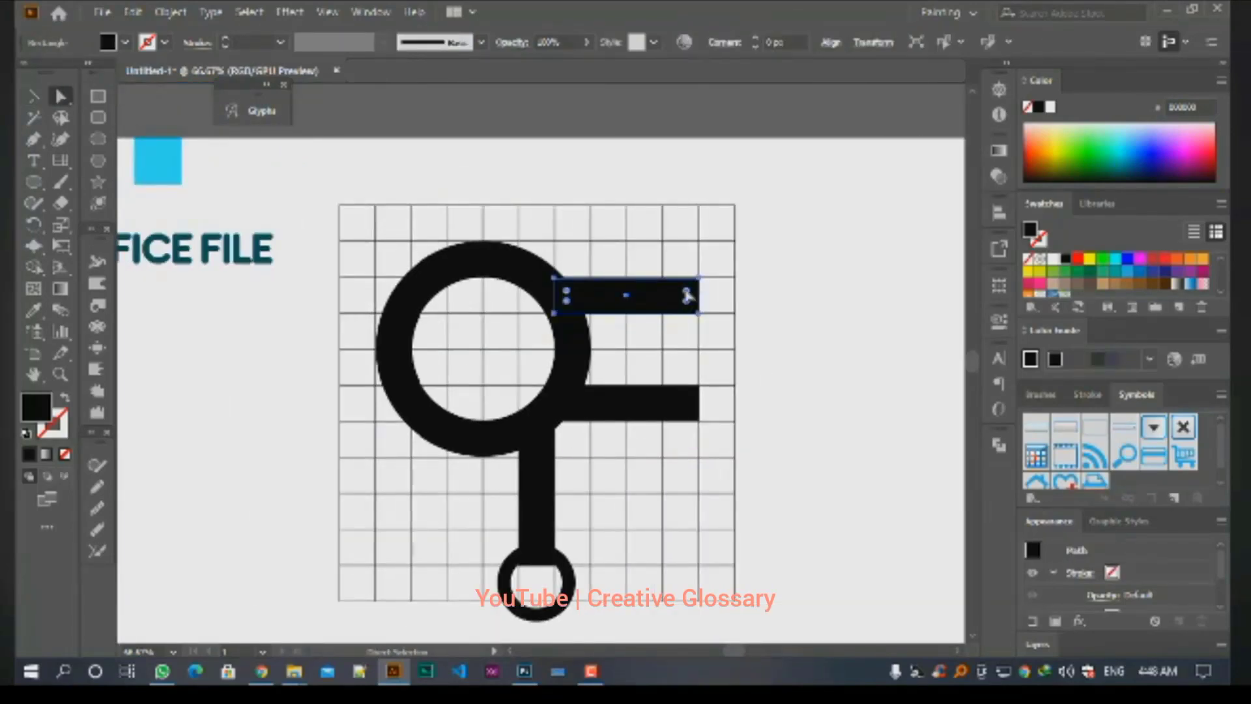
{"action": "left_click_drag", "start_coordinate": [687, 303], "coordinate": [658, 287]}
{"action": "left_click", "coordinate": [795, 331]}
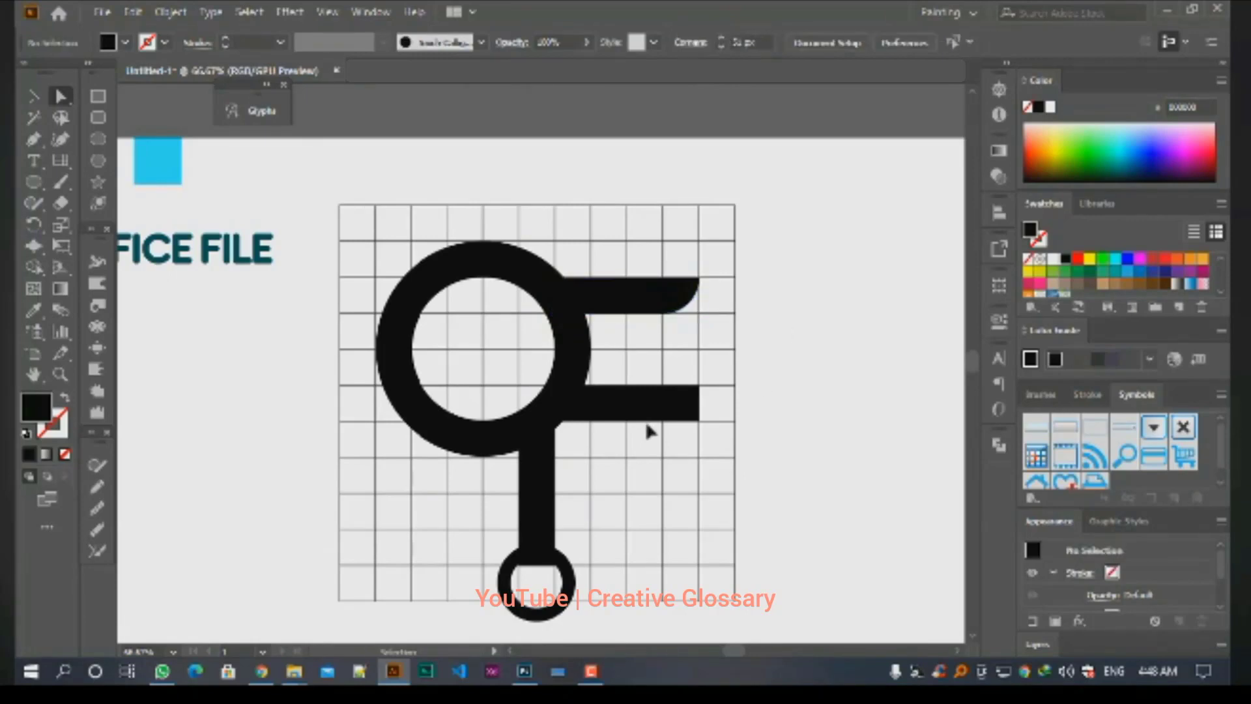
Fully round the upper outer corner of the lower horizontal bar to mirror the upper bar
{"action": "left_click", "coordinate": [648, 407]}
{"action": "left_click_drag", "start_coordinate": [686, 404], "coordinate": [650, 439]}
{"action": "left_click", "coordinate": [820, 415]}
{"action": "left_click_drag", "start_coordinate": [589, 483], "coordinate": [618, 467]}
Group all the black logo shapes and move them off the grid, to its right-hand side
{"action": "left_click", "coordinate": [34, 97]}
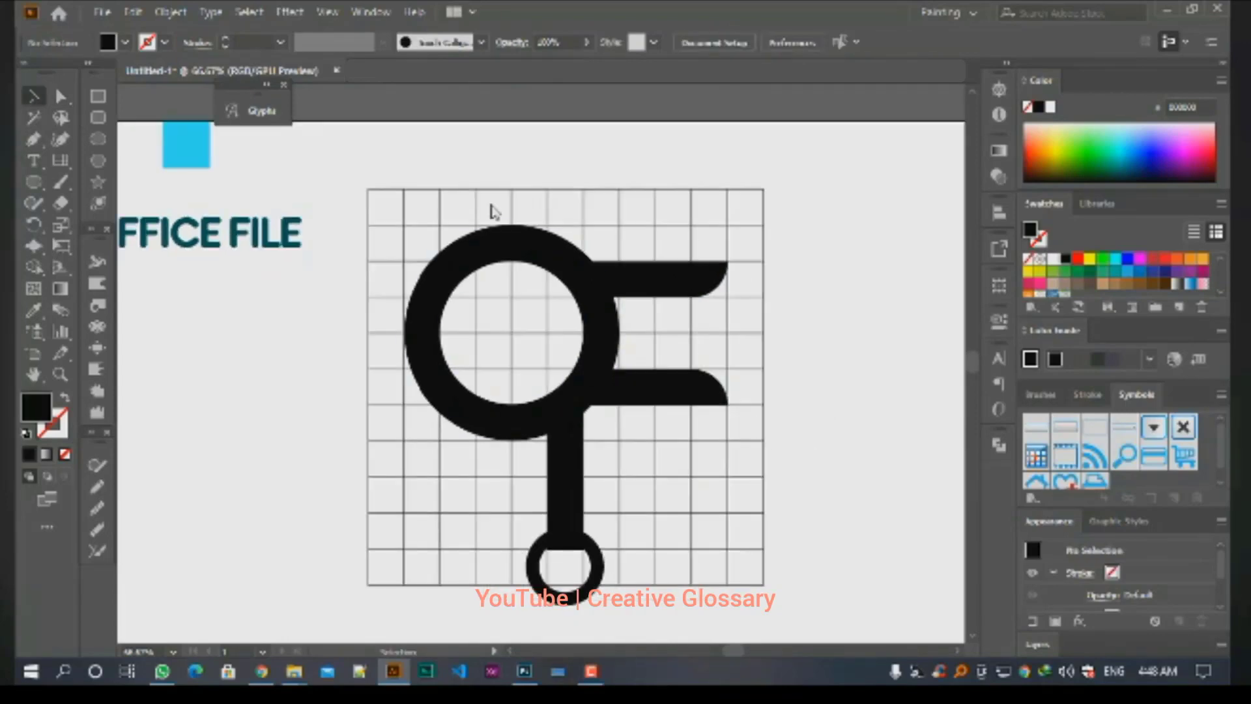
{"action": "left_click_drag", "start_coordinate": [322, 608], "coordinate": [812, 412]}
{"action": "right_click", "coordinate": [595, 433]}
{"action": "left_click", "coordinate": [685, 259]}
Ungroup the logo shapes beside the grid
{"action": "right_click", "coordinate": [679, 421]}
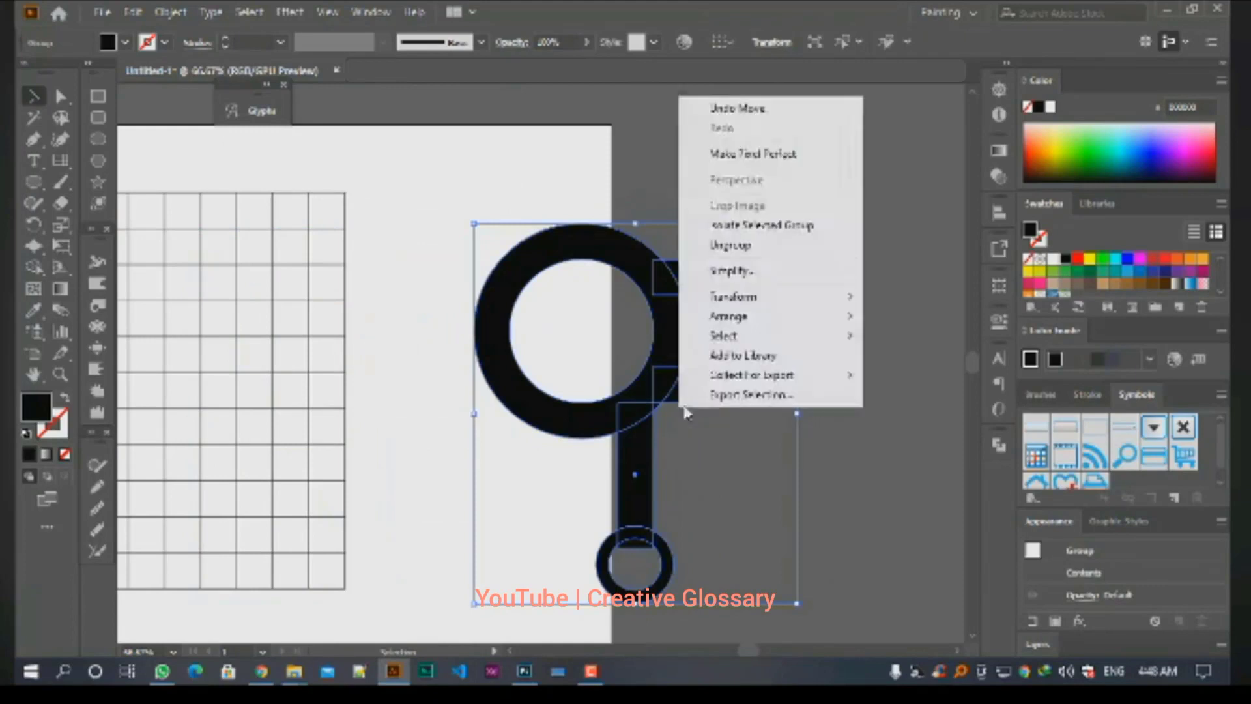
{"action": "left_click", "coordinate": [750, 245]}
{"action": "left_click", "coordinate": [604, 475]}
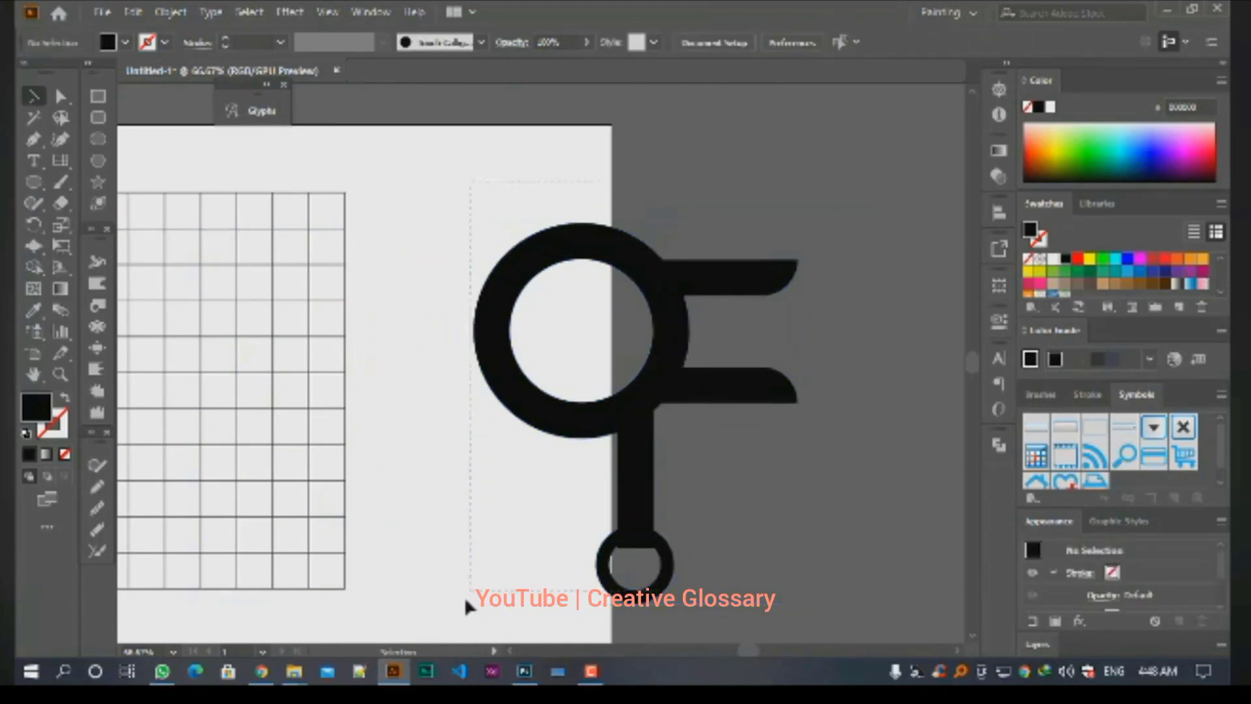
Divide all the overlapping logo shapes with Pathfinder and ungroup the resulting pieces
{"action": "left_click_drag", "start_coordinate": [464, 597], "coordinate": [465, 598]}
{"action": "left_click", "coordinate": [996, 442]}
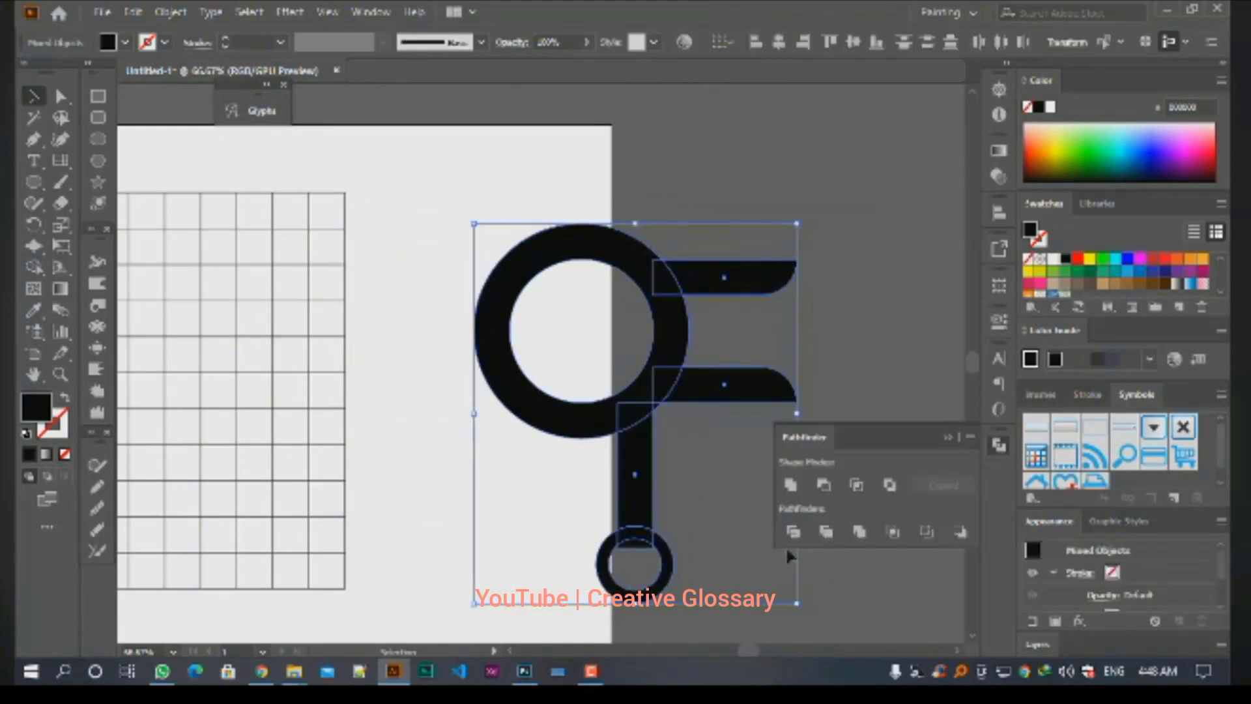
{"action": "left_click", "coordinate": [787, 533]}
{"action": "right_click", "coordinate": [649, 551]}
{"action": "left_click", "coordinate": [722, 392]}
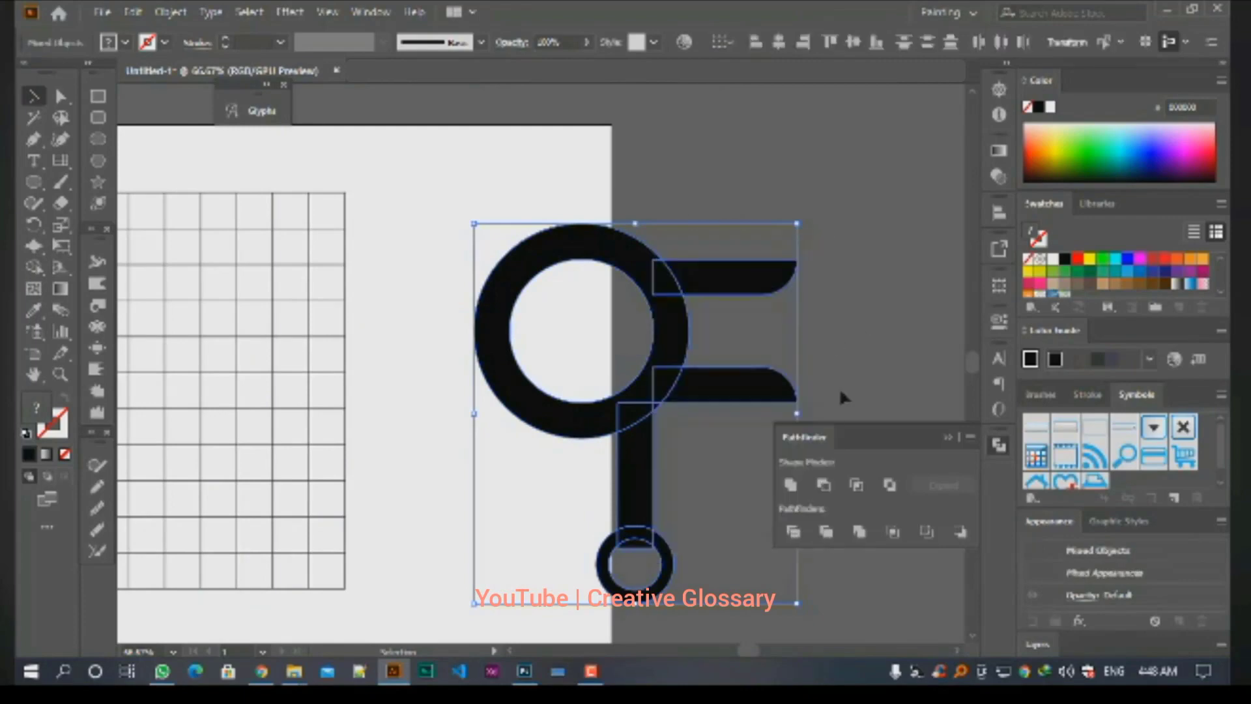
Delete the leftover stem fragment inside the small ring
{"action": "left_click", "coordinate": [840, 389]}
{"action": "left_click", "coordinate": [633, 546]}
{"action": "key", "text": "Delete"}
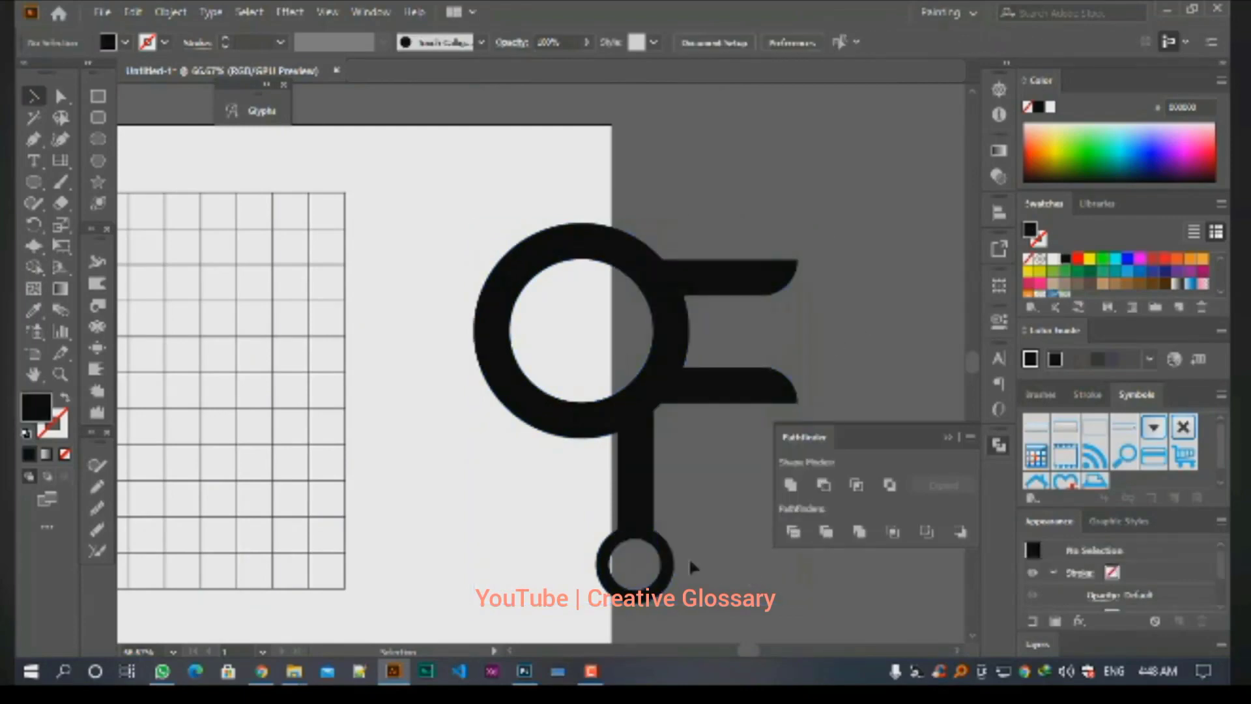
Unite the small ring with the stem piece that overlaps it
{"action": "left_click", "coordinate": [642, 539]}
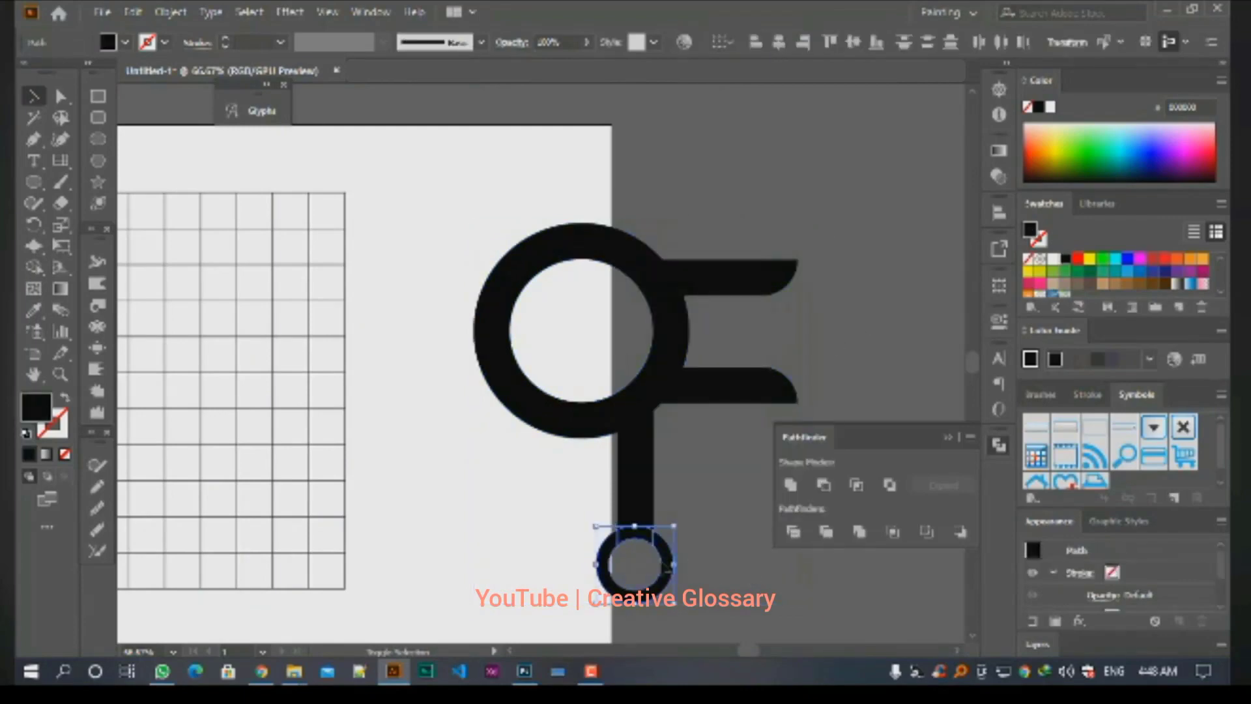
{"action": "left_click", "coordinate": [793, 486]}
{"action": "left_click", "coordinate": [829, 385]}
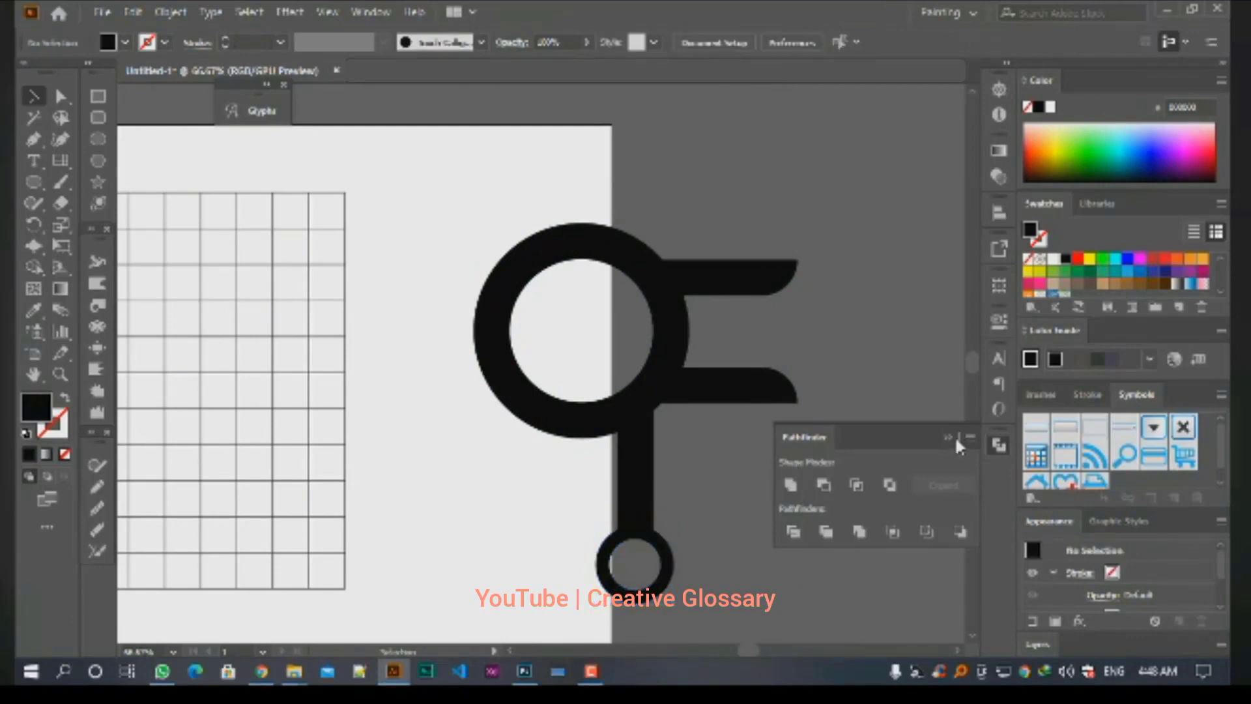
{"action": "left_click", "coordinate": [946, 438]}
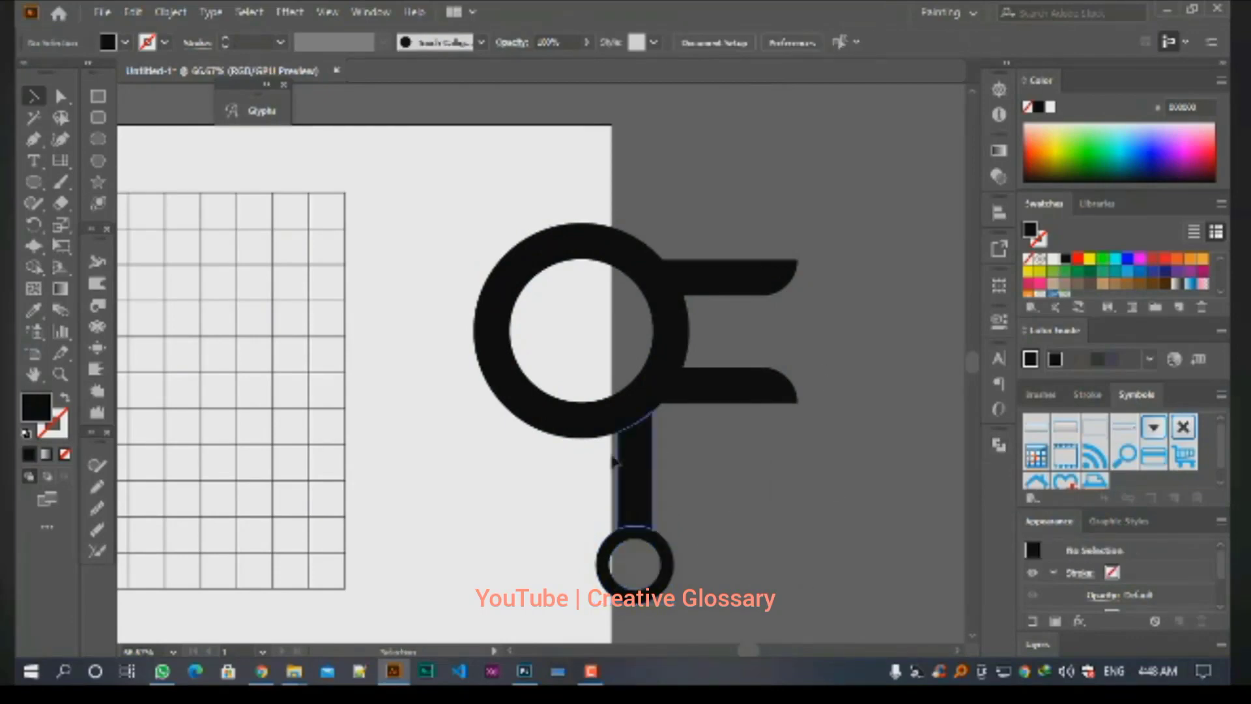
Select the large ring with all the bar and stem fragments overlapping it, and unite them into one shape
{"action": "left_click", "coordinate": [668, 384]}
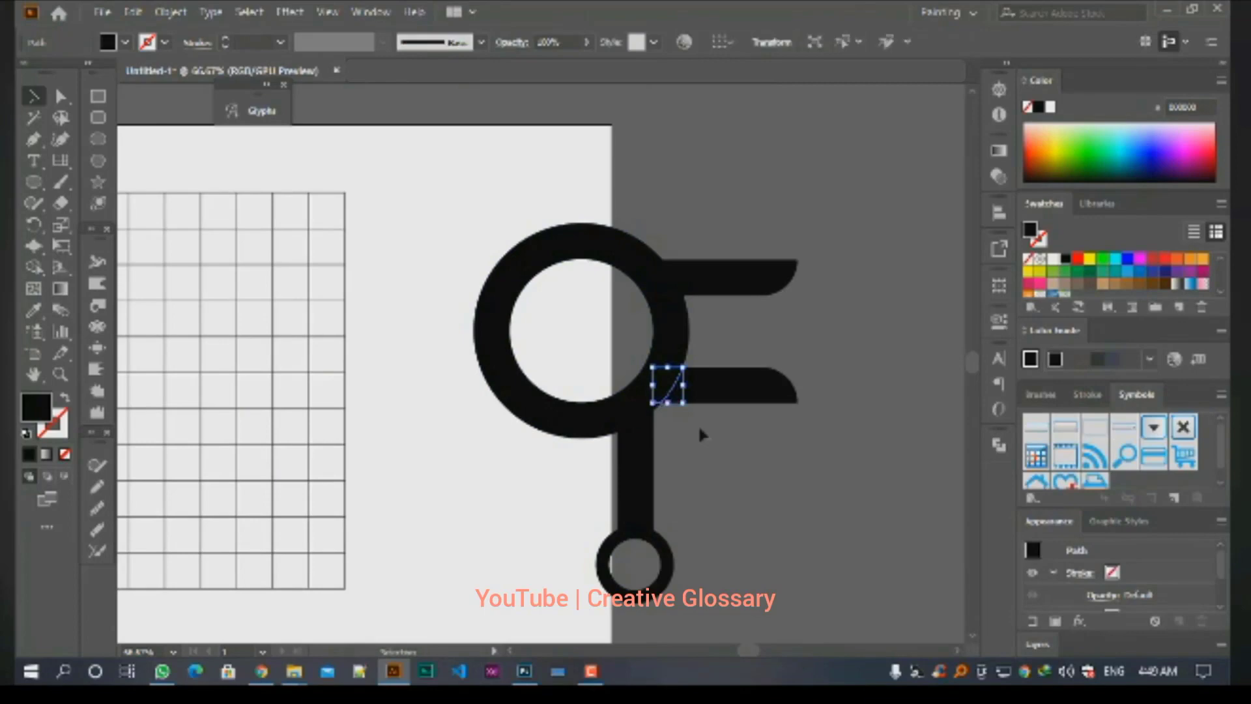
{"action": "key", "text": "ctrl+plus"}
{"action": "key", "text": "ctrl+plus"}
{"action": "key", "text": "ctrl+plus"}
{"action": "left_click_drag", "start_coordinate": [580, 424], "coordinate": [630, 402]}
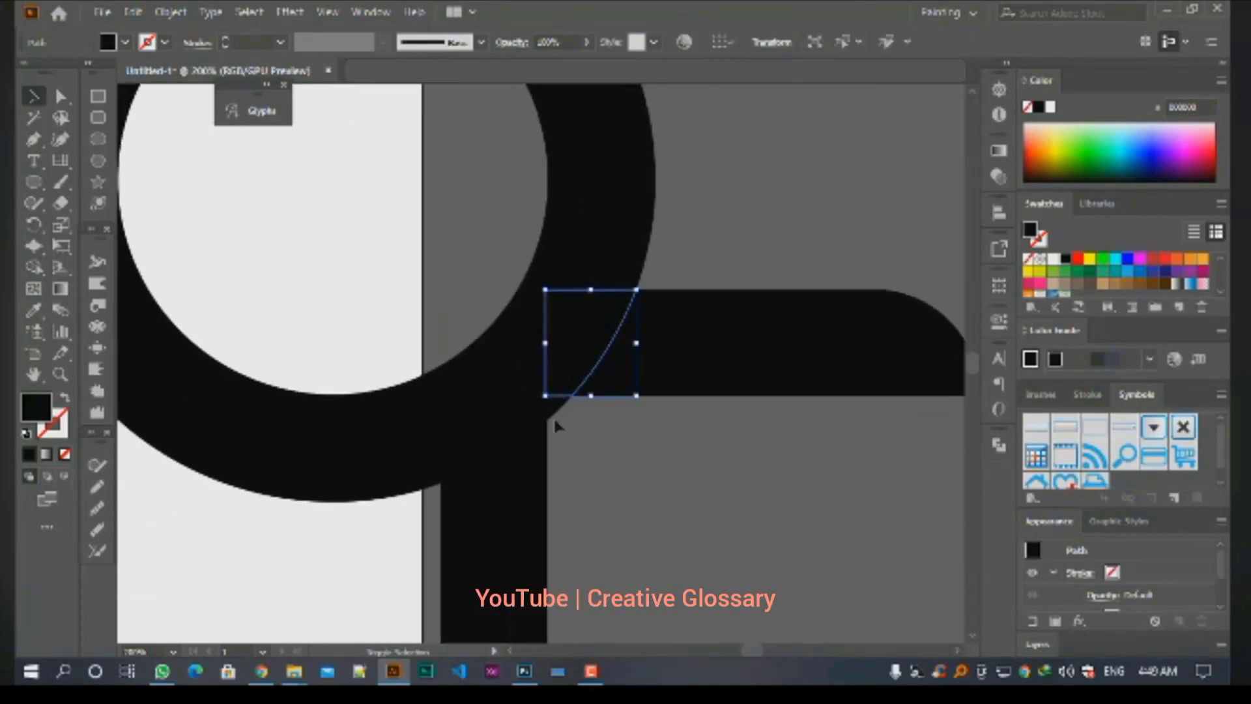
{"action": "left_click", "coordinate": [554, 422], "text": "shift"}
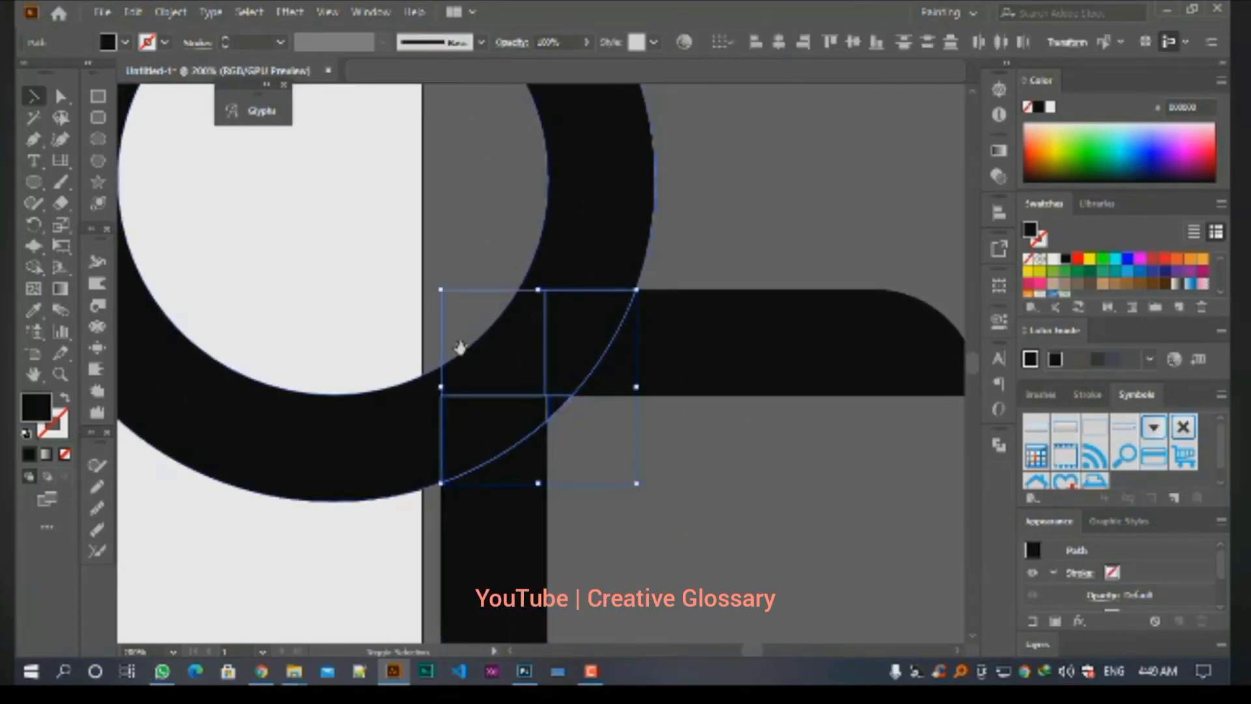
{"action": "left_click_drag", "start_coordinate": [571, 262], "coordinate": [554, 497]}
{"action": "left_click", "coordinate": [579, 439], "text": "shift"}
{"action": "left_click", "coordinate": [564, 278], "text": "shift"}
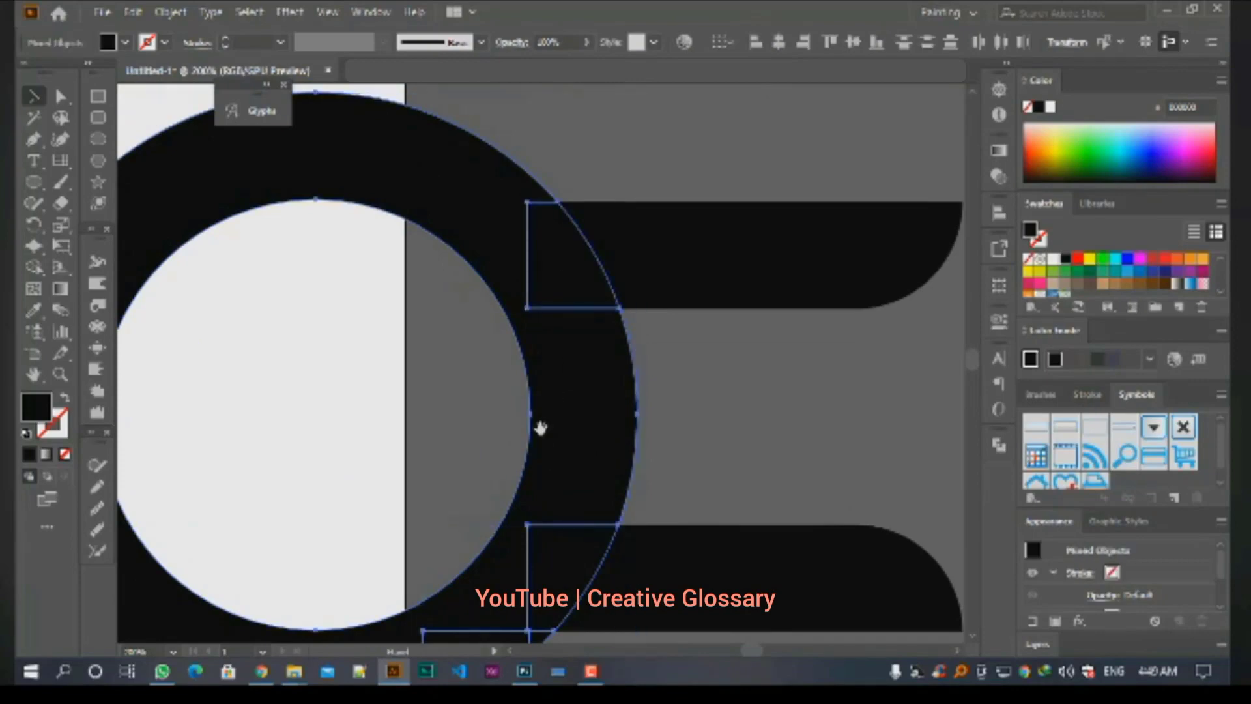
{"action": "left_click_drag", "start_coordinate": [541, 428], "coordinate": [631, 193]}
{"action": "left_click", "coordinate": [999, 446]}
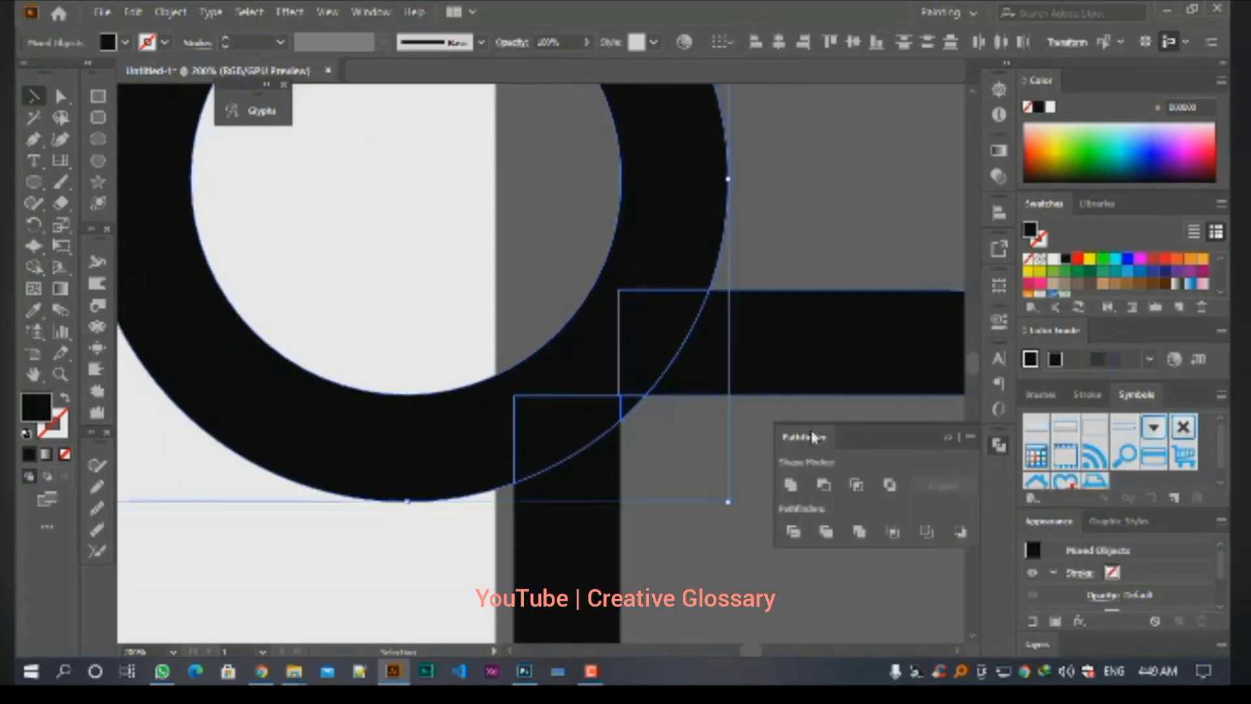
{"action": "left_click", "coordinate": [791, 485]}
{"action": "left_click", "coordinate": [721, 546]}
{"action": "key", "text": "ctrl+0"}
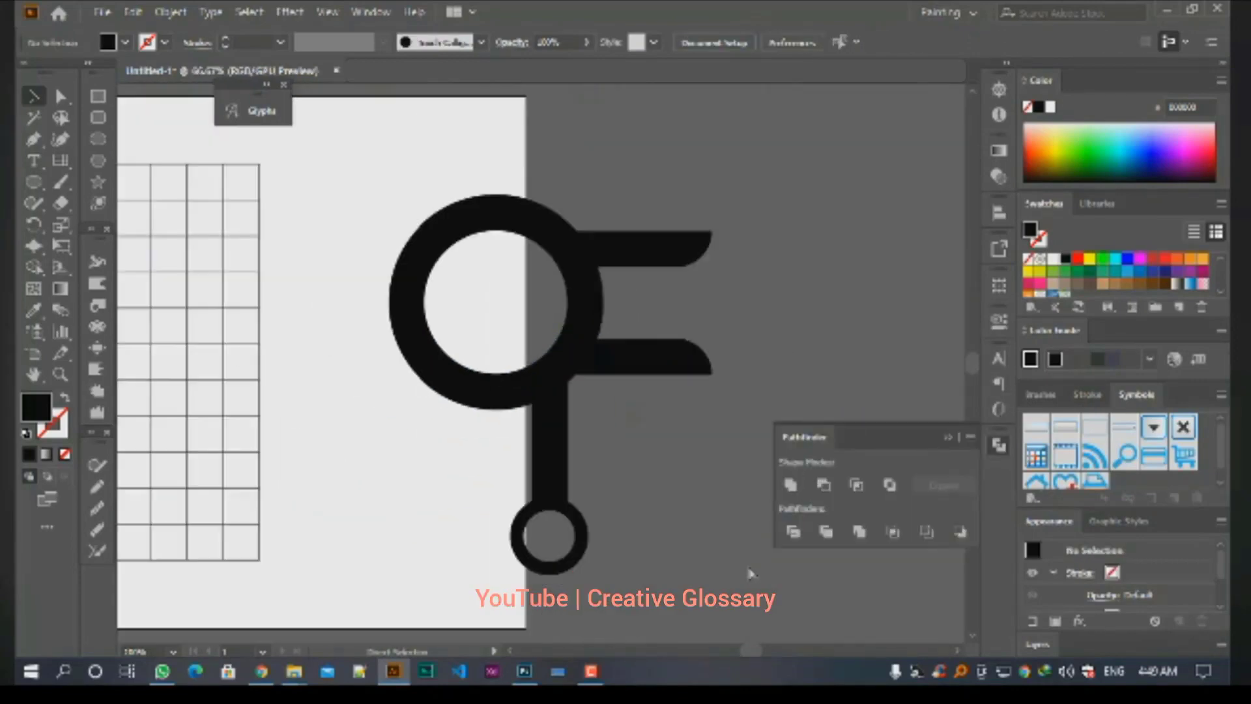
Select the lower bar, large ring, stem and small ring in turn to check that each is a separate piece
{"action": "left_click", "coordinate": [623, 360]}
{"action": "left_click", "coordinate": [552, 363]}
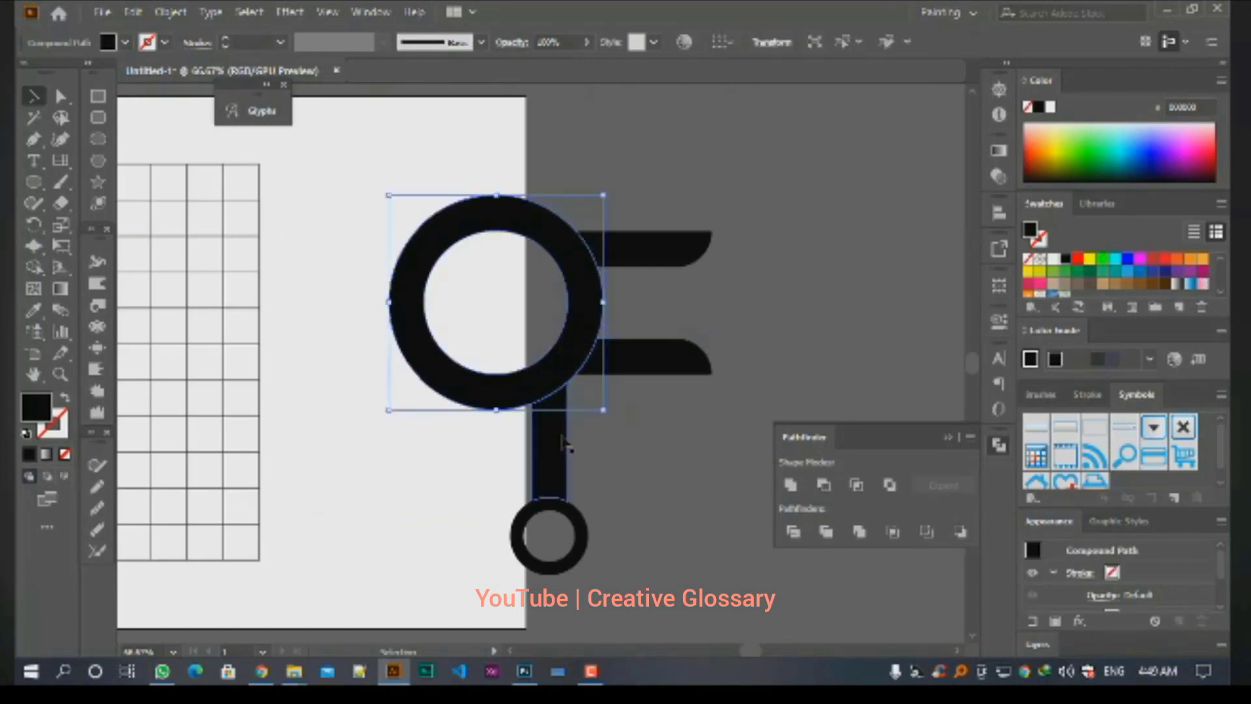
{"action": "left_click", "coordinate": [554, 478]}
{"action": "left_click", "coordinate": [571, 536]}
{"action": "left_click", "coordinate": [654, 436]}
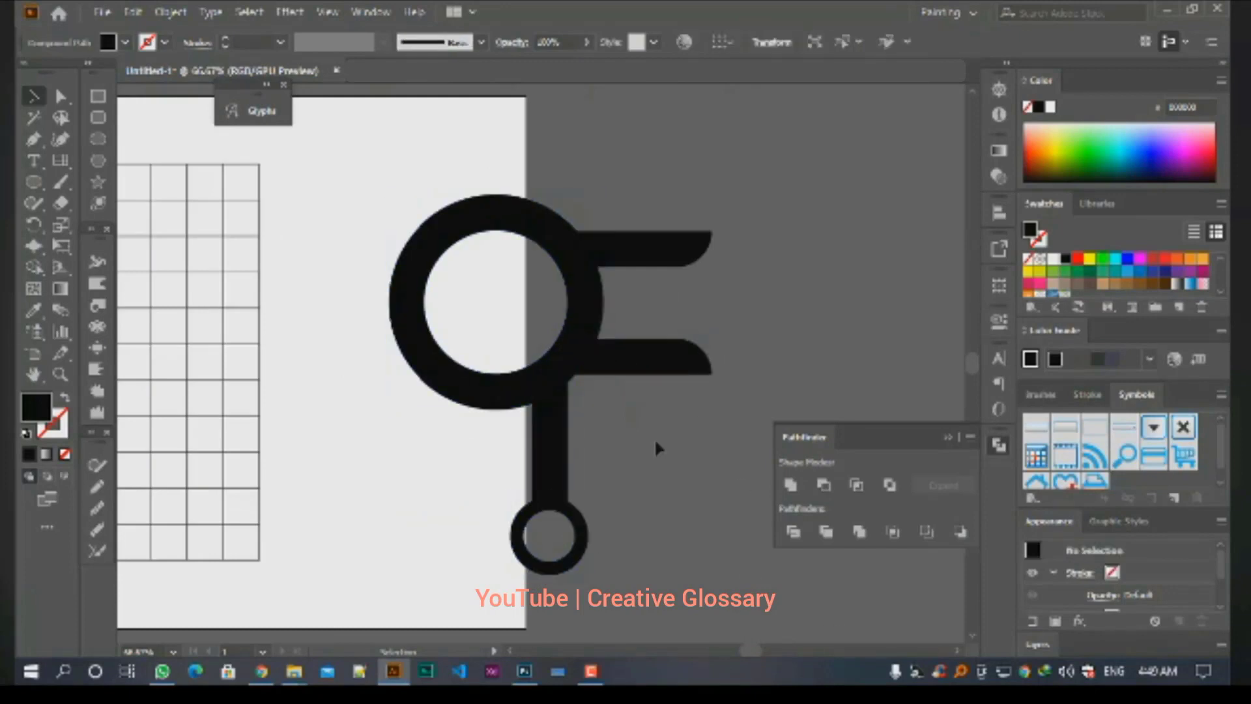
{"action": "left_click", "coordinate": [600, 299]}
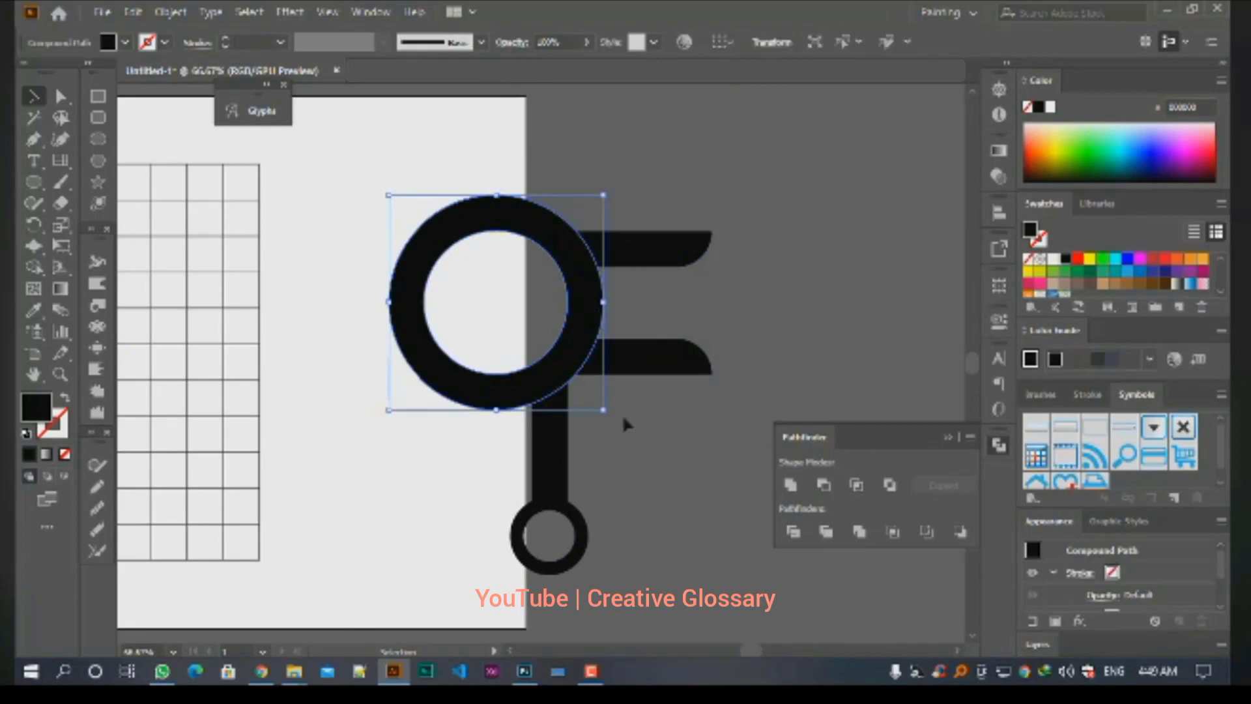
Scale the large ring down slightly about its centre to leave a thin gap to the bars and stem
{"action": "left_click_drag", "start_coordinate": [606, 413], "coordinate": [595, 402]}
{"action": "left_click", "coordinate": [661, 440]}
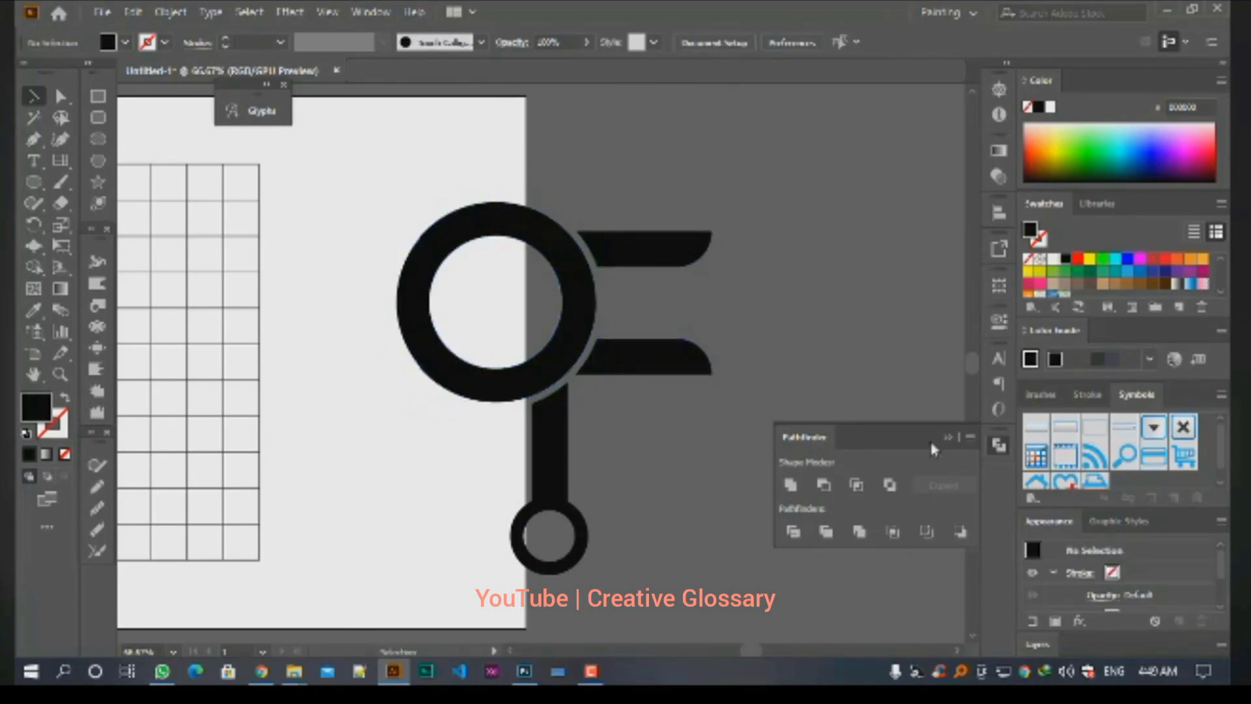
Move the grid off the artboard beyond its upper-right corner and bring the whole logo onto the artboard
{"action": "left_click_drag", "start_coordinate": [472, 421], "coordinate": [661, 428]}
{"action": "key", "text": "ctrl+minus"}
{"action": "key", "text": "ctrl+minus"}
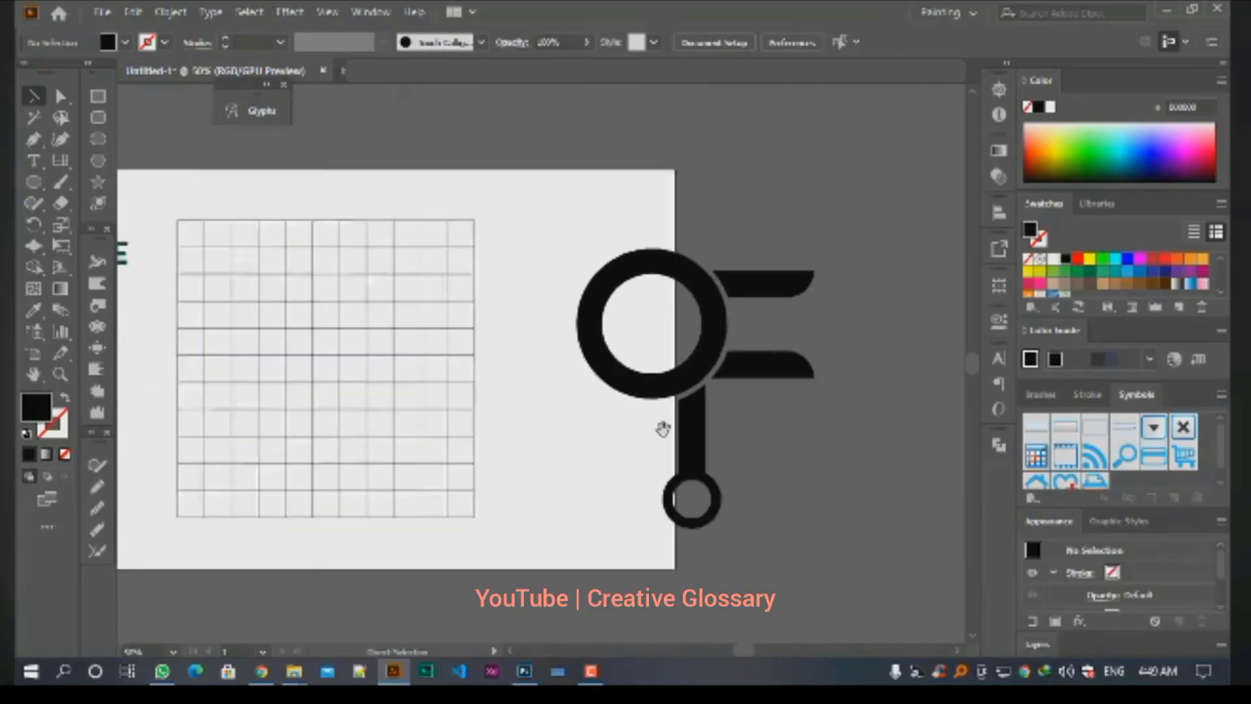
{"action": "left_click_drag", "start_coordinate": [761, 266], "coordinate": [627, 409]}
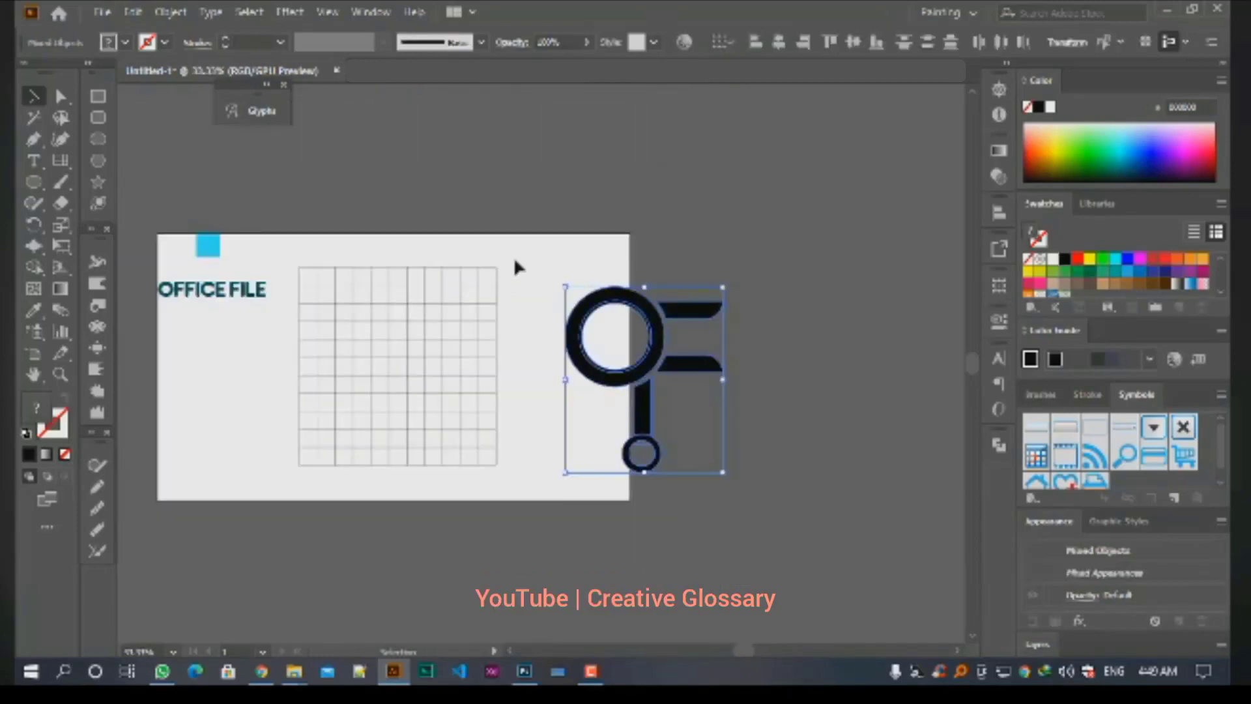
{"action": "left_click", "coordinate": [415, 370]}
{"action": "left_click_drag", "start_coordinate": [417, 376], "coordinate": [808, 186]}
{"action": "left_click_drag", "start_coordinate": [525, 452], "coordinate": [524, 455]}
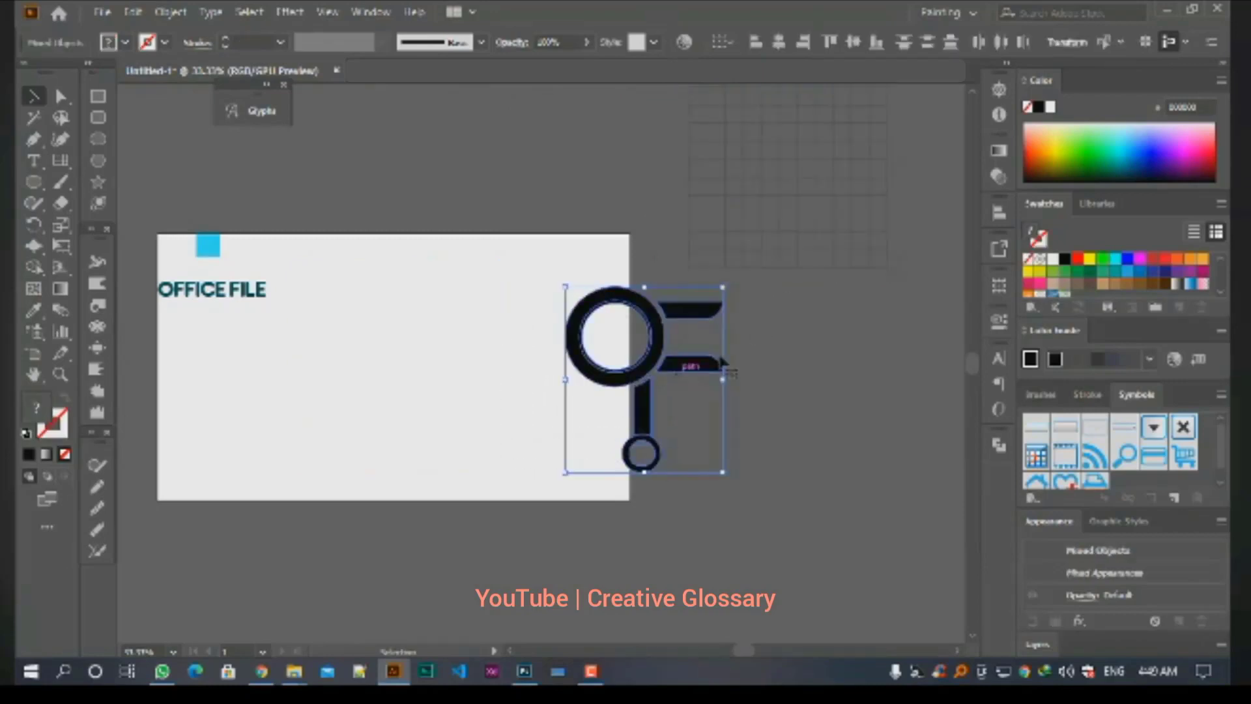
{"action": "left_click_drag", "start_coordinate": [690, 303], "coordinate": [471, 321]}
Select all parts of the logo and move them together onto the dark canvas above the artboard
{"action": "left_click", "coordinate": [552, 319]}
{"action": "key", "text": "ctrl+plus"}
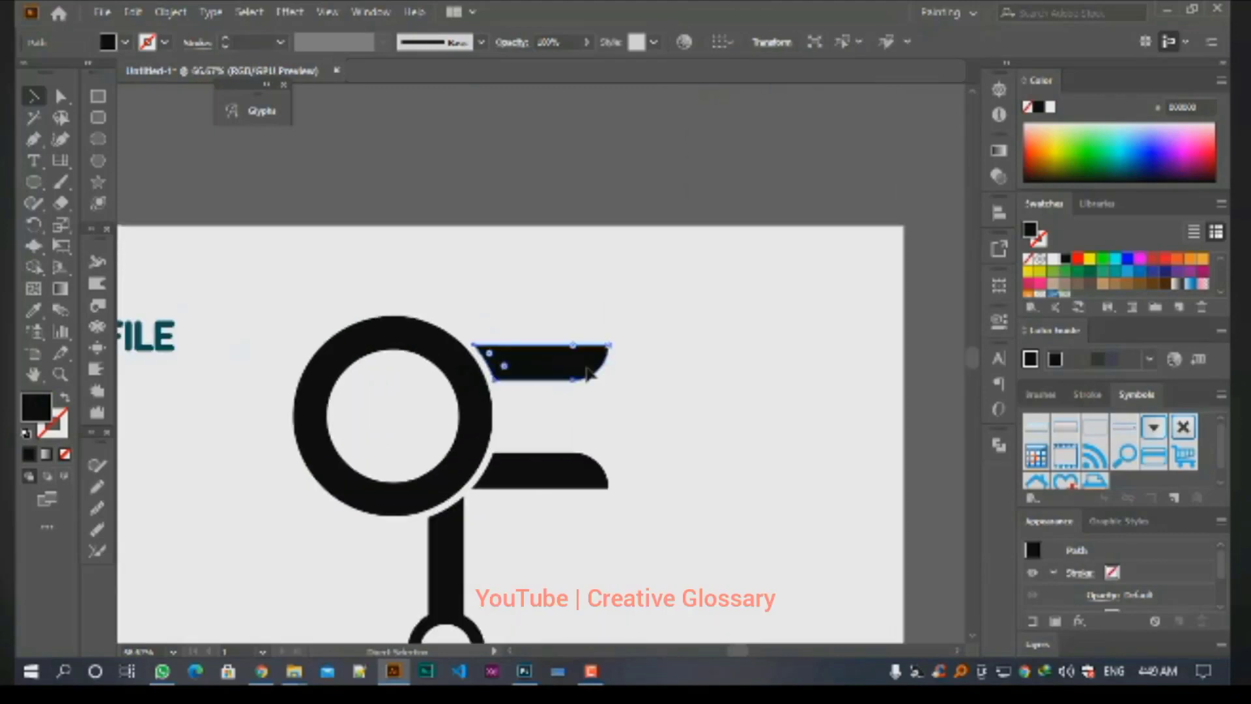
{"action": "left_click_drag", "start_coordinate": [370, 232], "coordinate": [397, 197]}
{"action": "left_click_drag", "start_coordinate": [656, 255], "coordinate": [348, 624]}
{"action": "left_click_drag", "start_coordinate": [524, 513], "coordinate": [575, 386]}
{"action": "left_click_drag", "start_coordinate": [533, 302], "coordinate": [568, 185]}
{"action": "left_click_drag", "start_coordinate": [564, 230], "coordinate": [540, 253]}
{"action": "left_click_drag", "start_coordinate": [463, 329], "coordinate": [384, 475]}
{"action": "left_click_drag", "start_coordinate": [466, 387], "coordinate": [585, 355]}
{"action": "left_click", "coordinate": [756, 398]}
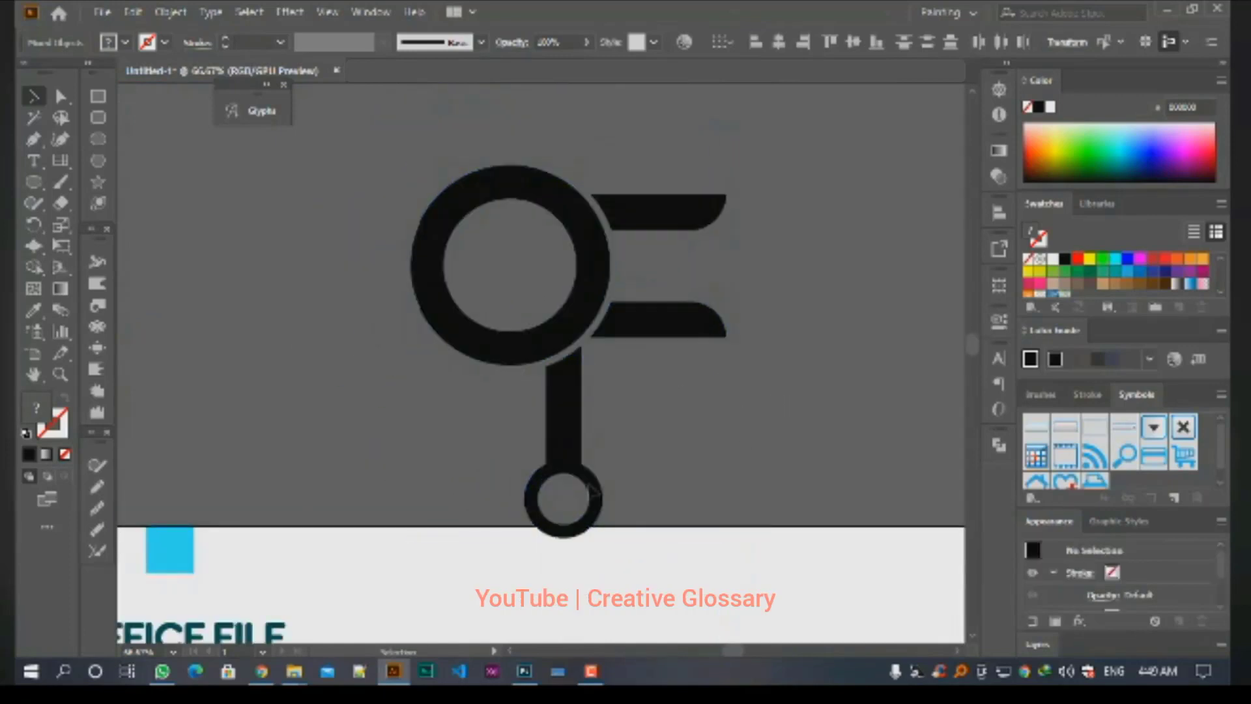
Delete the leftover unfilled path inside the small ring
{"action": "left_click", "coordinate": [592, 494]}
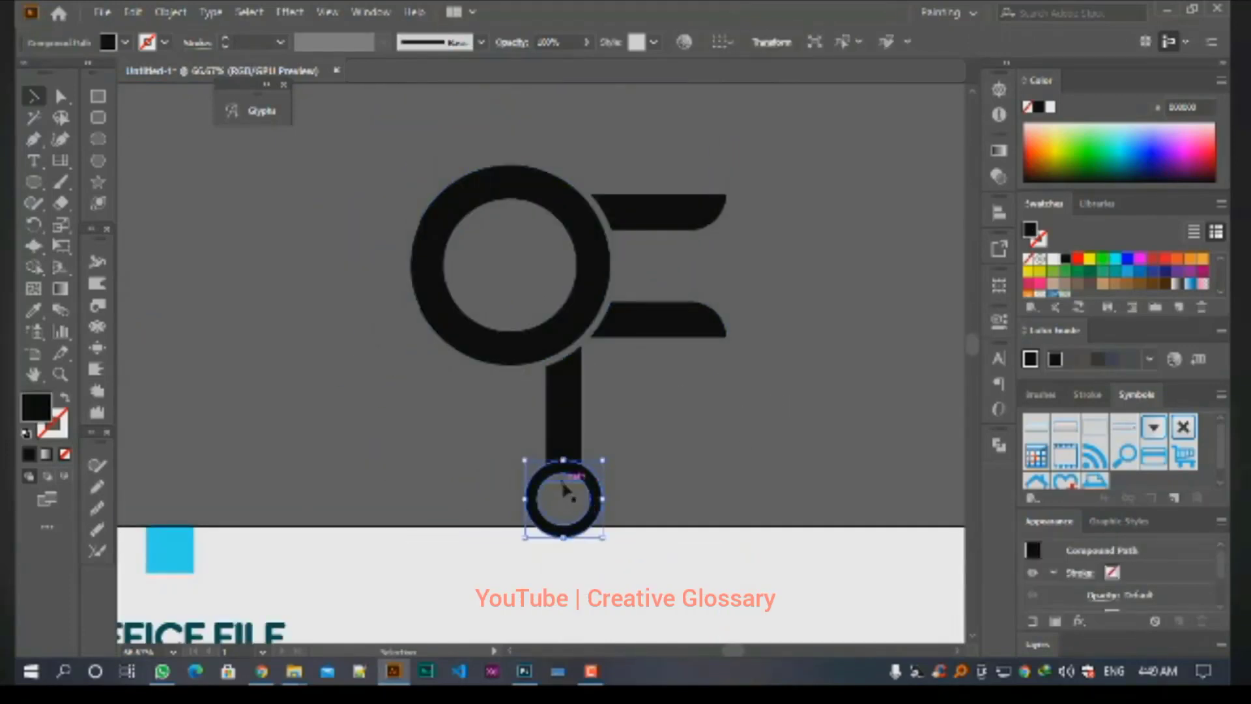
{"action": "left_click", "coordinate": [565, 490]}
{"action": "key", "text": "Delete"}
{"action": "left_click_drag", "start_coordinate": [437, 409], "coordinate": [533, 308]}
{"action": "left_click_drag", "start_coordinate": [560, 454], "coordinate": [563, 455]}
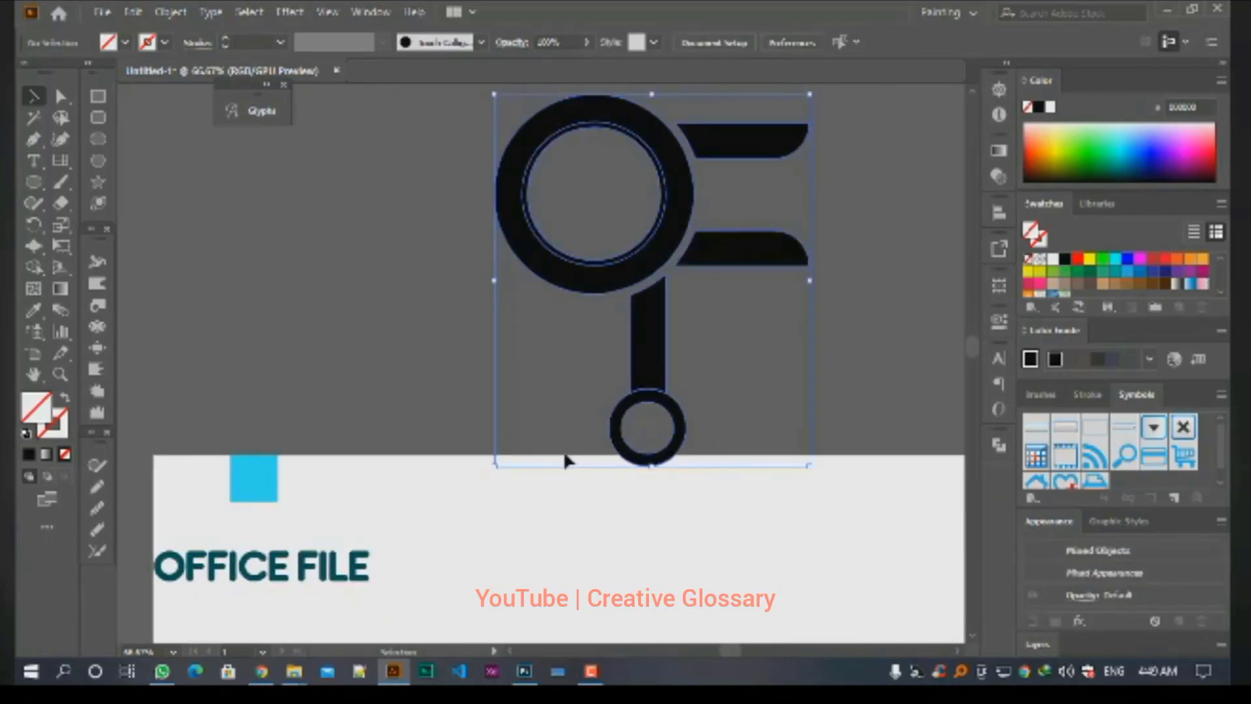
{"action": "left_click", "coordinate": [871, 306]}
Fill the lower and upper bars with the off-white colour sampled from the artboard
{"action": "left_click", "coordinate": [723, 254]}
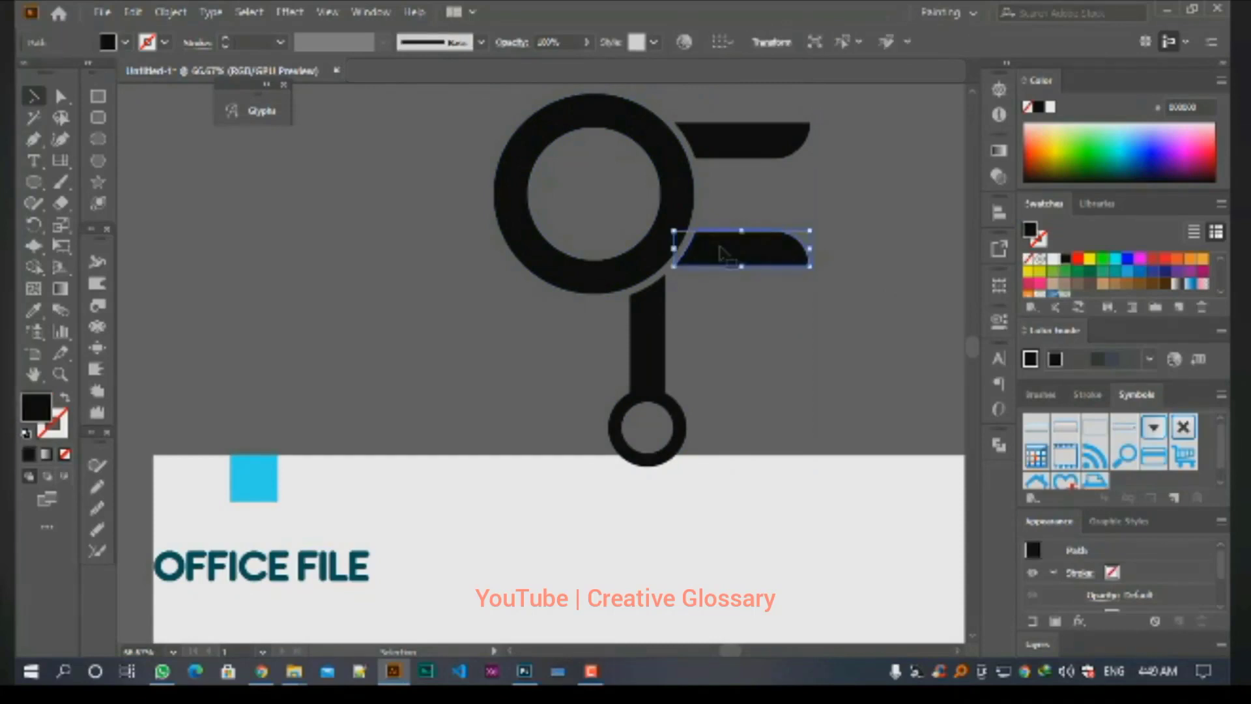
{"action": "key", "text": "i"}
{"action": "left_click", "coordinate": [810, 497]}
{"action": "key", "text": "v"}
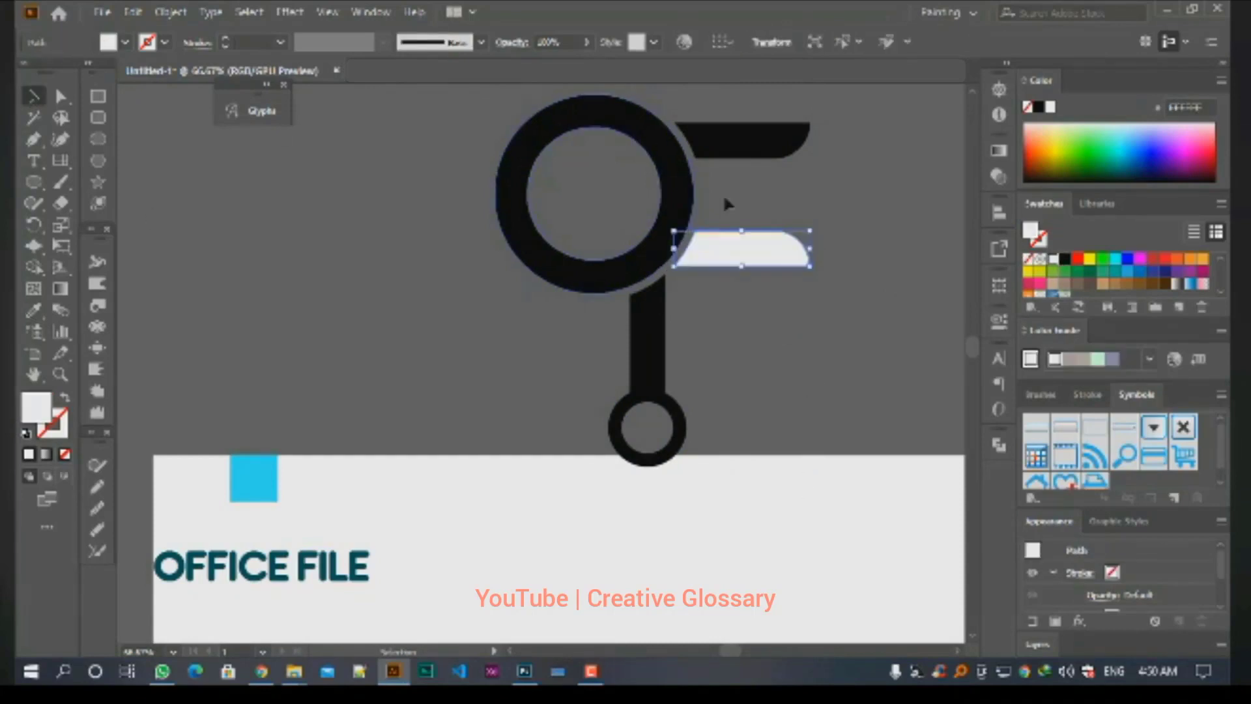
{"action": "left_click", "coordinate": [796, 154]}
{"action": "key", "text": "i"}
{"action": "left_click", "coordinate": [758, 501]}
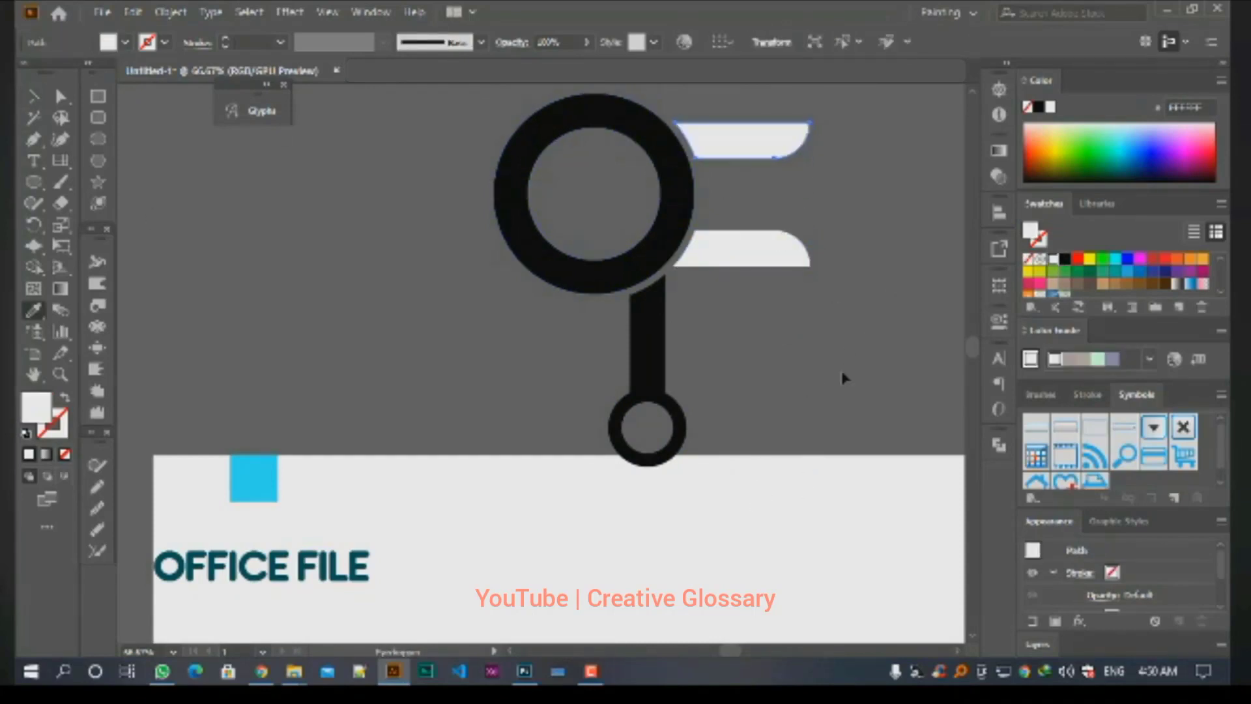
Fill the large ring with the cyan sampled from the small square on the artboard
{"action": "key", "text": "v"}
{"action": "left_click", "coordinate": [668, 251]}
{"action": "key", "text": "i"}
{"action": "left_click", "coordinate": [279, 466]}
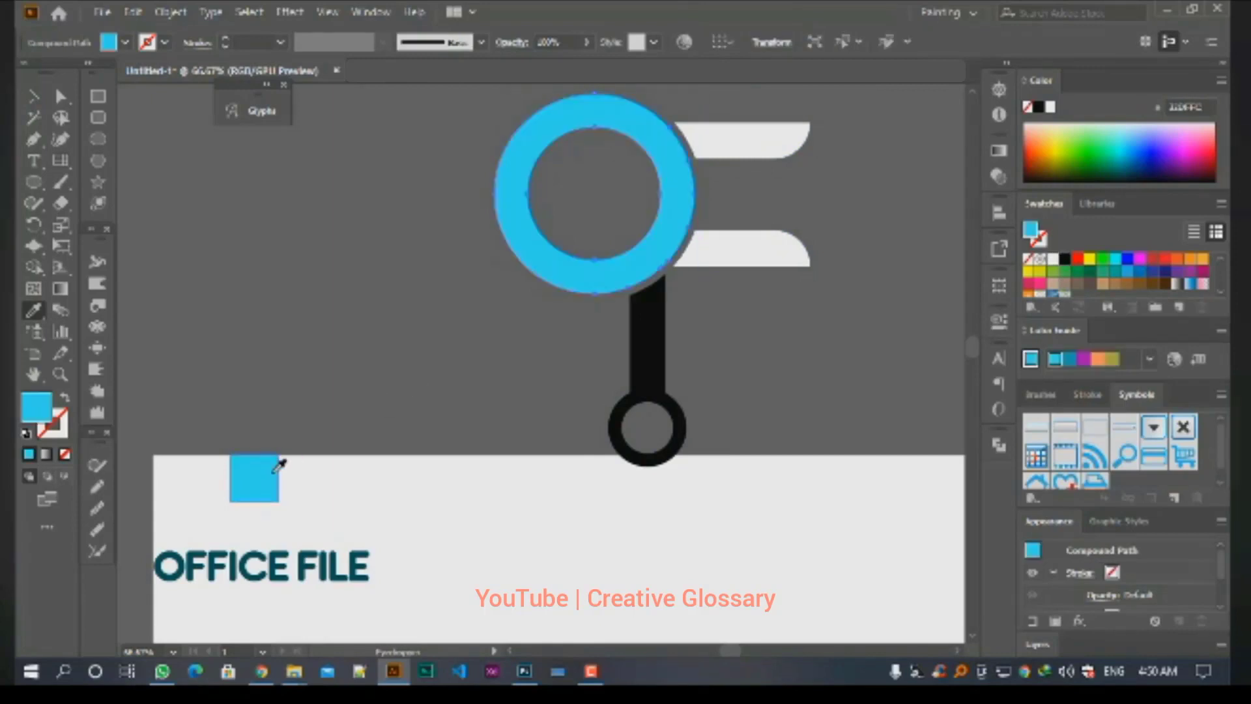
Fill the small ring with the artboard's off-white and the stem with the large ring's cyan
{"action": "key", "text": "v"}
{"action": "left_click", "coordinate": [677, 415]}
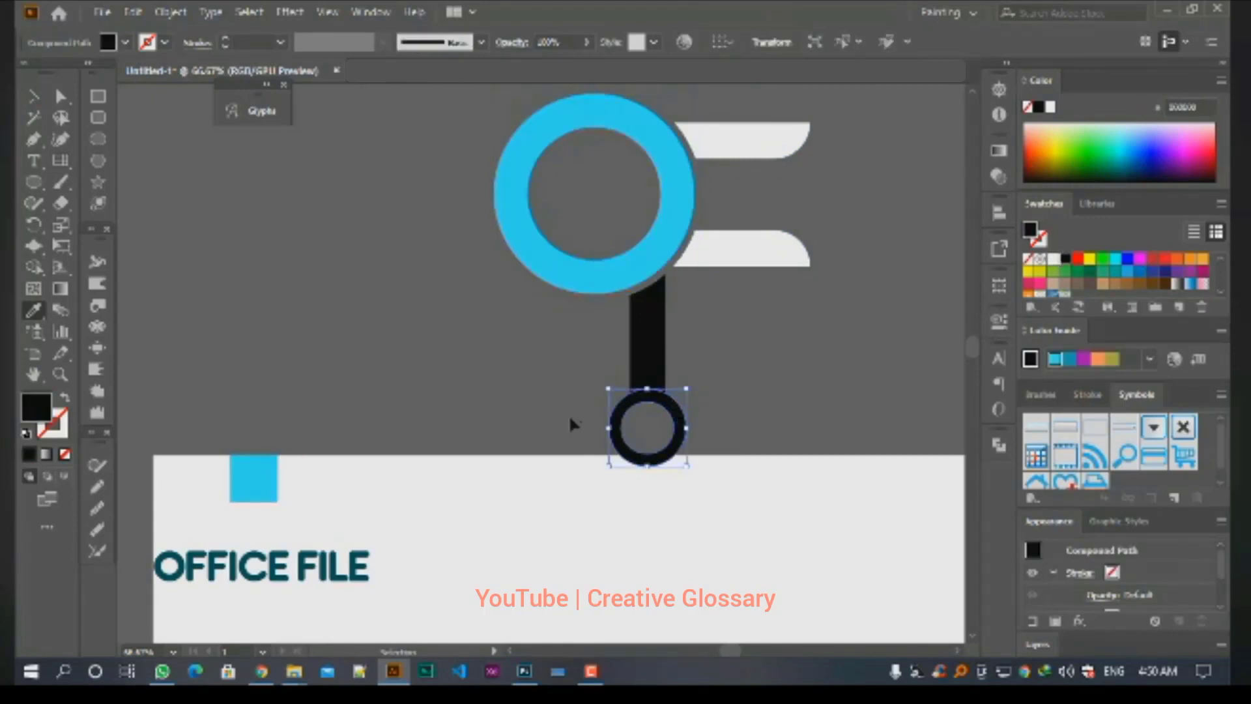
{"action": "left_click", "coordinate": [466, 516]}
{"action": "left_click", "coordinate": [647, 329], "text": "ctrl"}
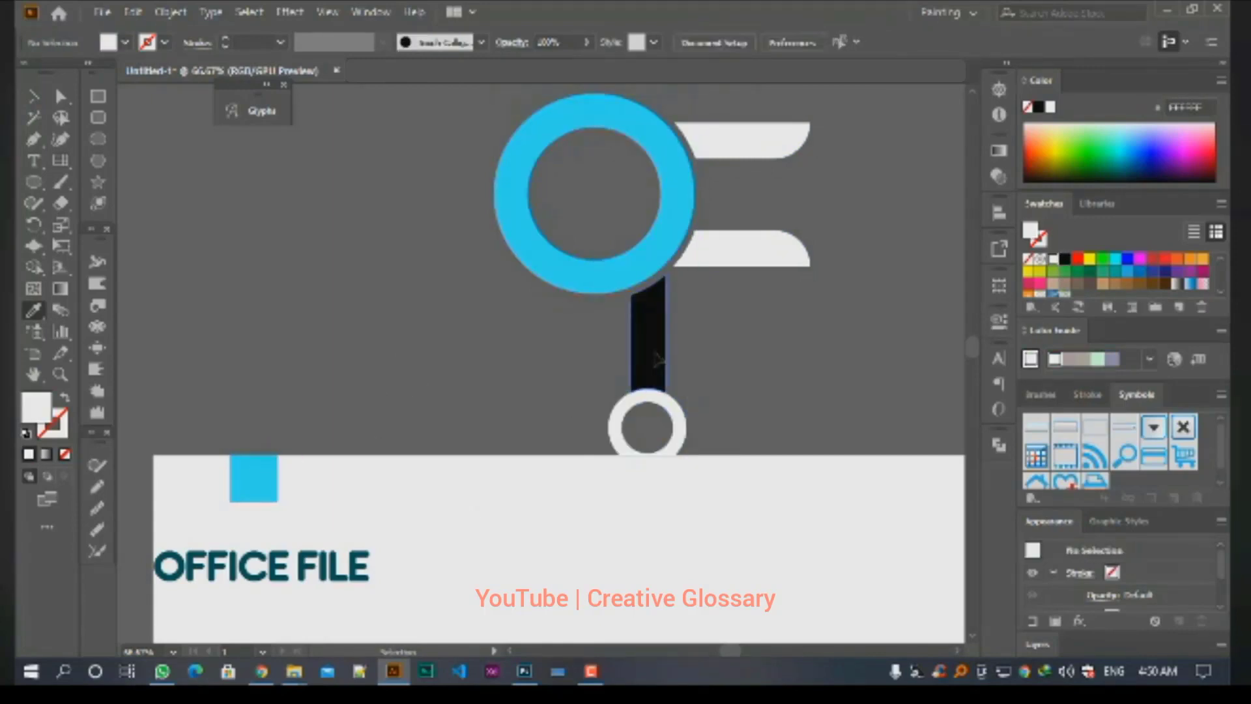
{"action": "left_click", "coordinate": [678, 218]}
{"action": "left_click", "coordinate": [749, 385], "text": "ctrl"}
Move the whole logo up and slightly left so the small ring clears the artboard's upper edge
{"action": "scroll", "coordinate": [759, 423], "scroll_direction": "up", "scroll_amount": 2}
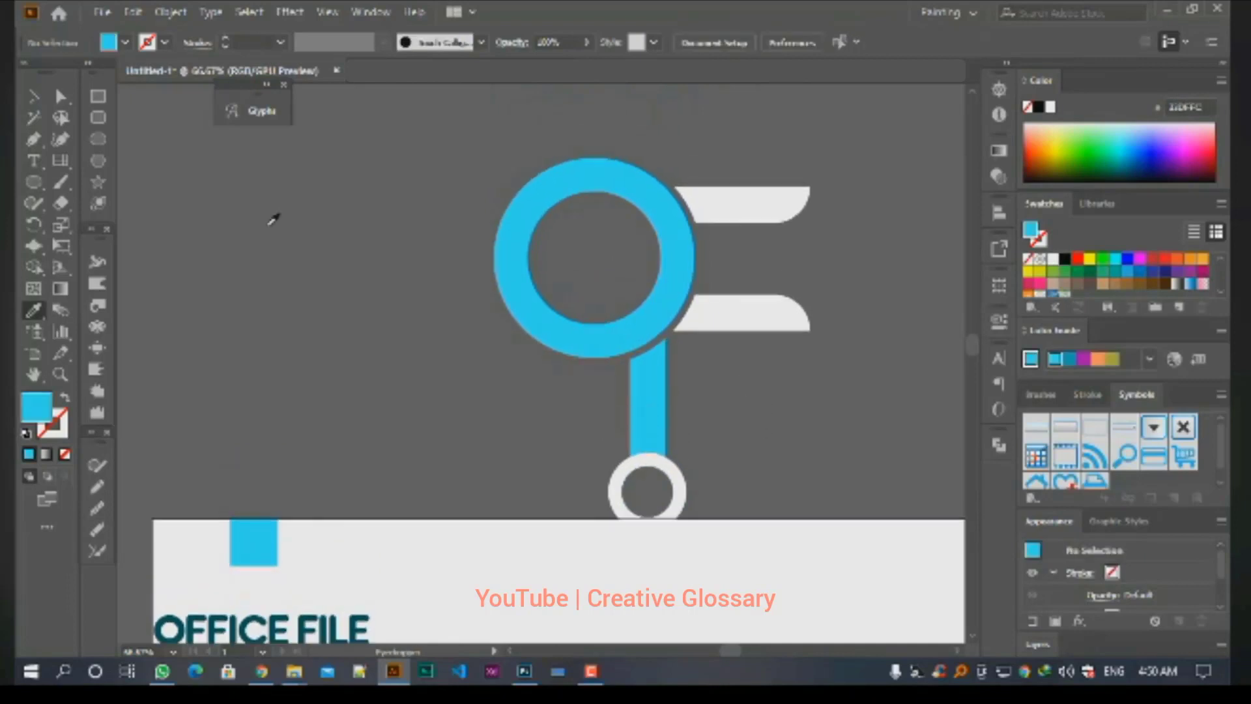
{"action": "left_click_drag", "start_coordinate": [544, 538], "coordinate": [619, 358]}
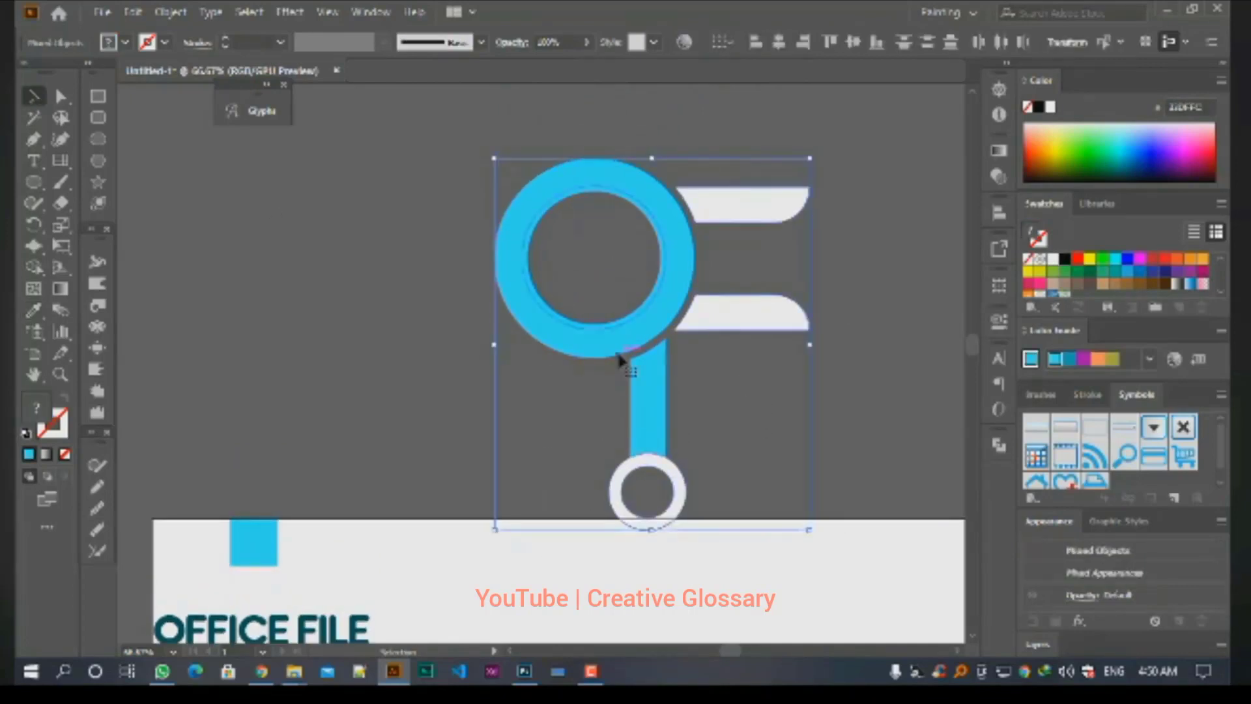
{"action": "left_click_drag", "start_coordinate": [654, 317], "coordinate": [611, 244]}
{"action": "left_click", "coordinate": [825, 316]}
{"action": "scroll", "coordinate": [830, 348], "scroll_direction": "up", "scroll_amount": 2}
{"action": "scroll", "coordinate": [792, 313], "scroll_direction": "down", "scroll_amount": 2}
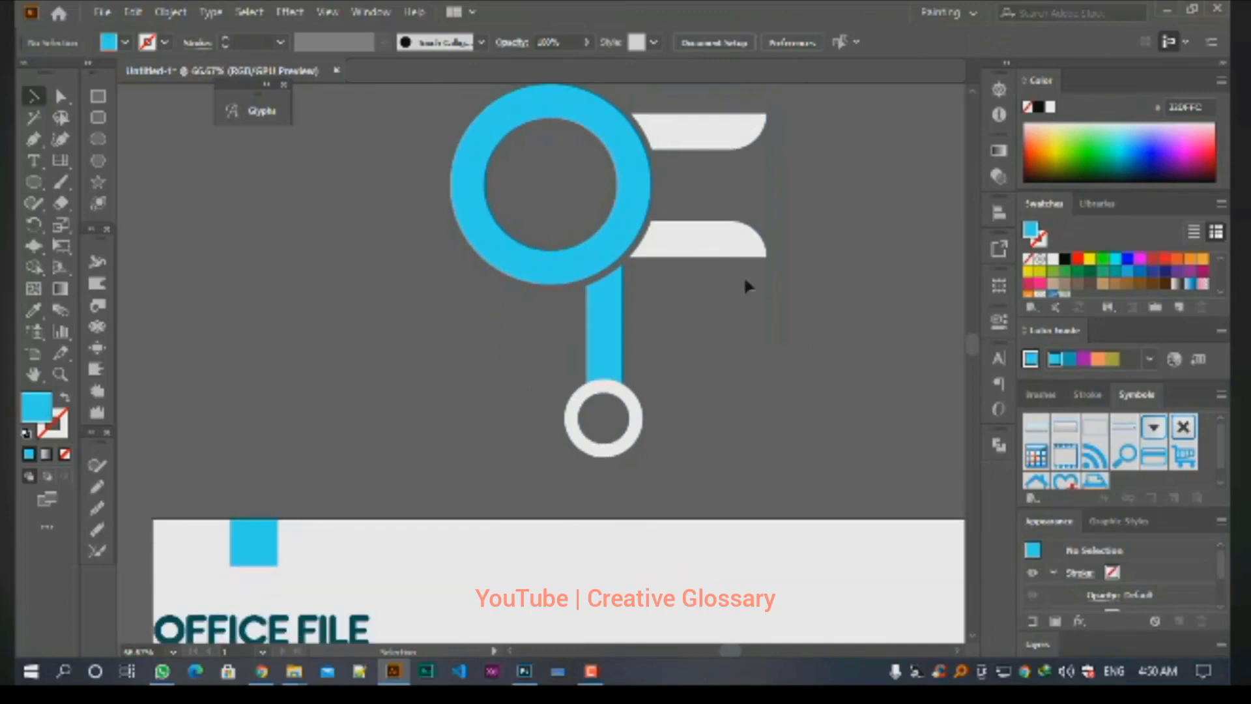
Place the OFFICE FILE text just right of the small ring and delete its first letter O
{"action": "key", "text": "ctrl+v"}
{"action": "left_click_drag", "start_coordinate": [295, 628], "coordinate": [845, 314]}
{"action": "double_click", "coordinate": [738, 311]}
{"action": "key", "text": "ctrl+a"}
{"action": "left_click", "coordinate": [738, 312]}
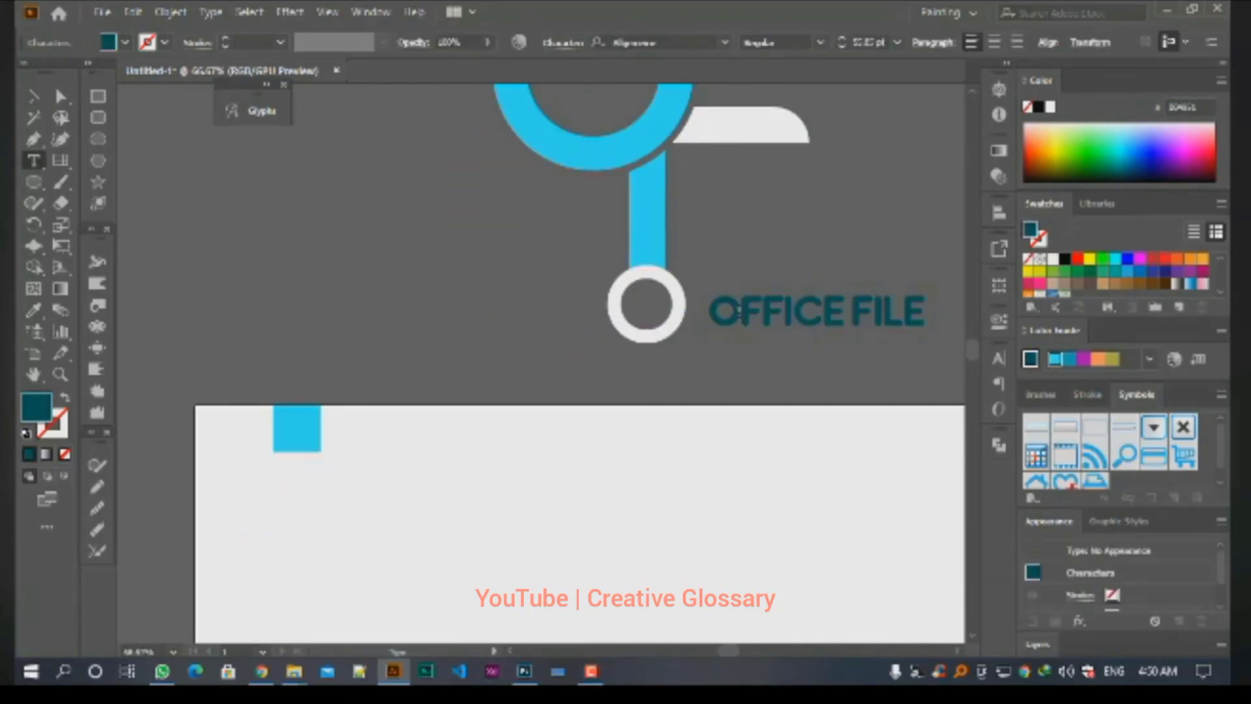
{"action": "left_click_drag", "start_coordinate": [734, 311], "coordinate": [709, 313]}
{"action": "key", "text": "BackSpace"}
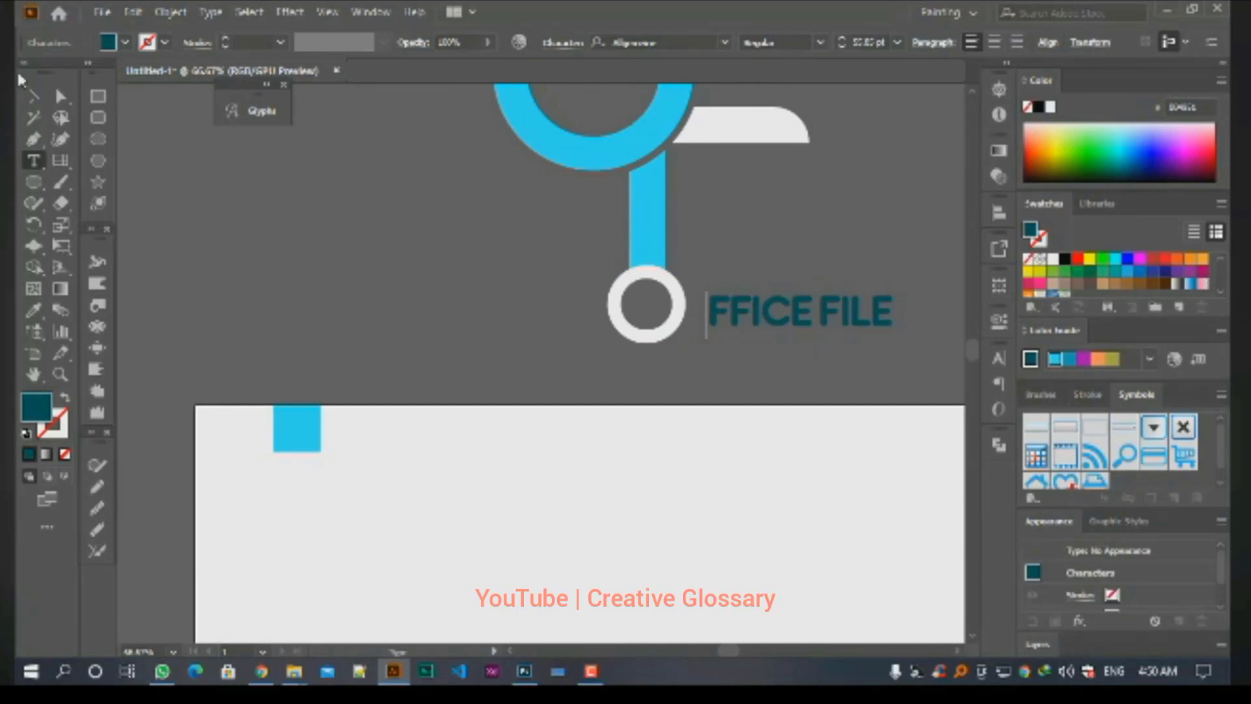
Fill the FFICE FILE text with the off-white sampled from the small ring
{"action": "left_click", "coordinate": [34, 96]}
{"action": "key", "text": "i"}
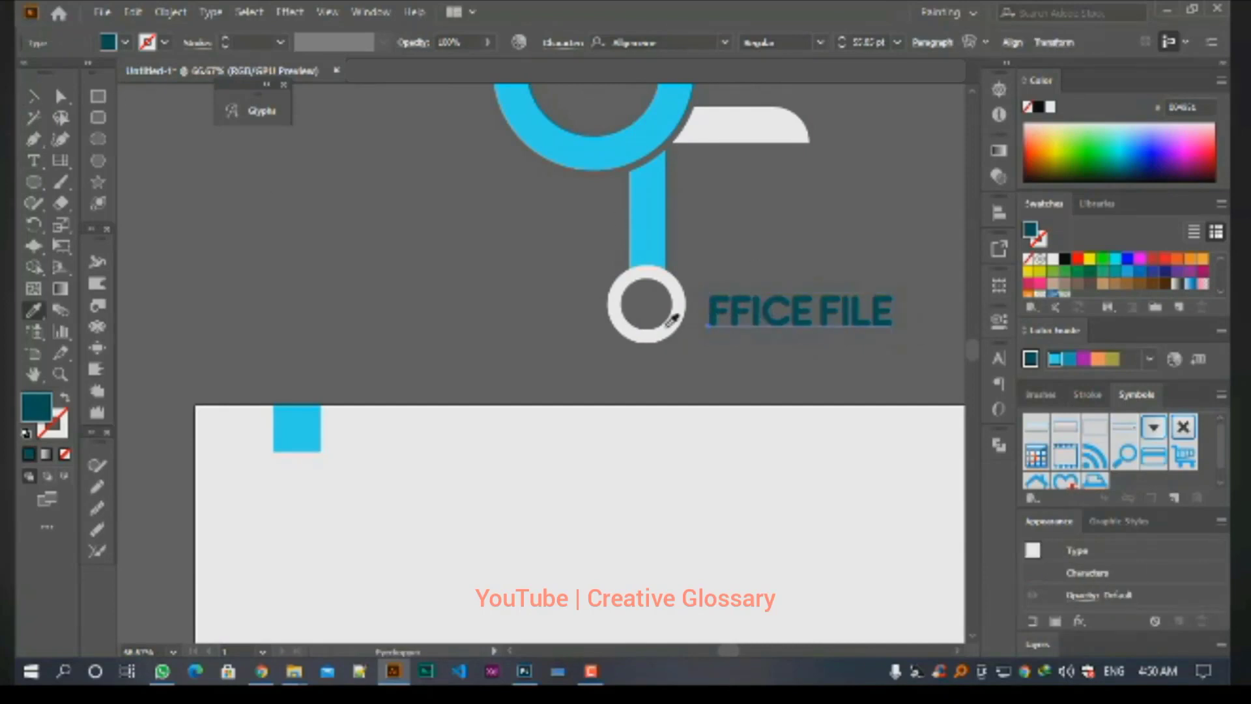
{"action": "left_click", "coordinate": [676, 306]}
{"action": "left_click", "coordinate": [34, 96]}
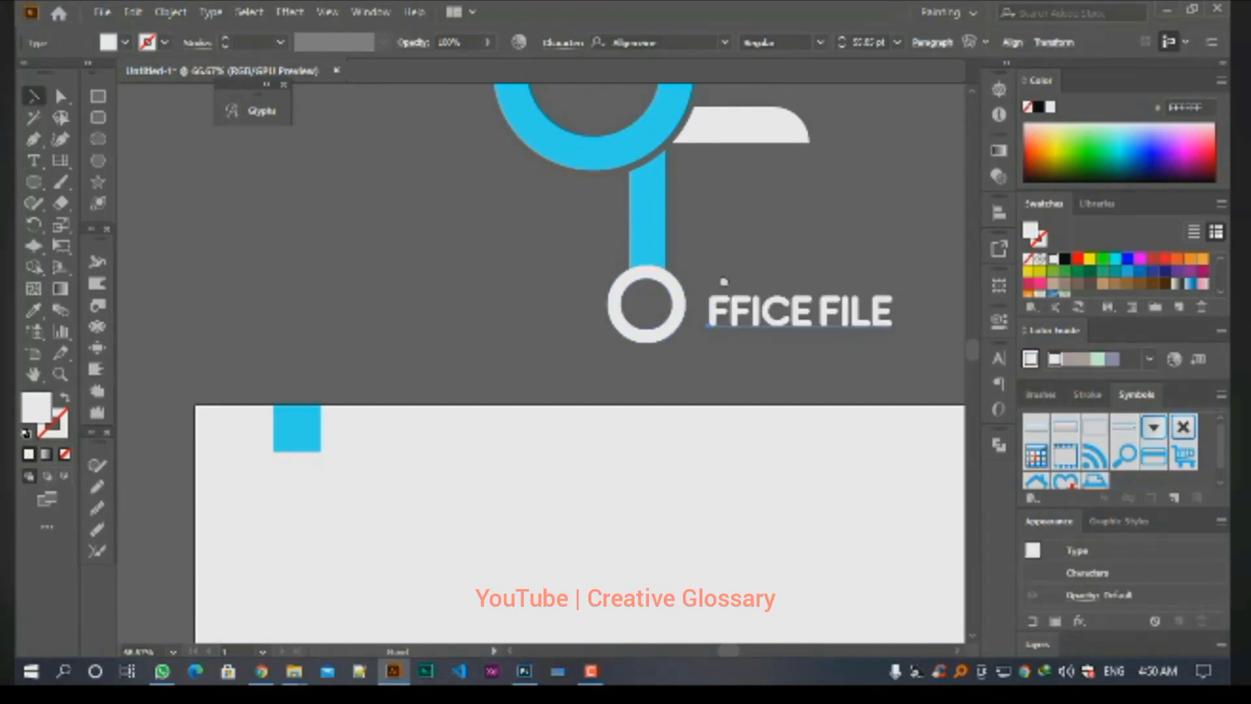
Enlarge the FFICE FILE text beside the small ring so the ring serves as its first letter O
{"action": "mouse_move", "coordinate": [674, 426]}
{"action": "left_mouse_down"}
{"action": "mouse_move", "coordinate": [756, 465]}
{"action": "mouse_move", "coordinate": [665, 414]}
{"action": "left_mouse_up"}
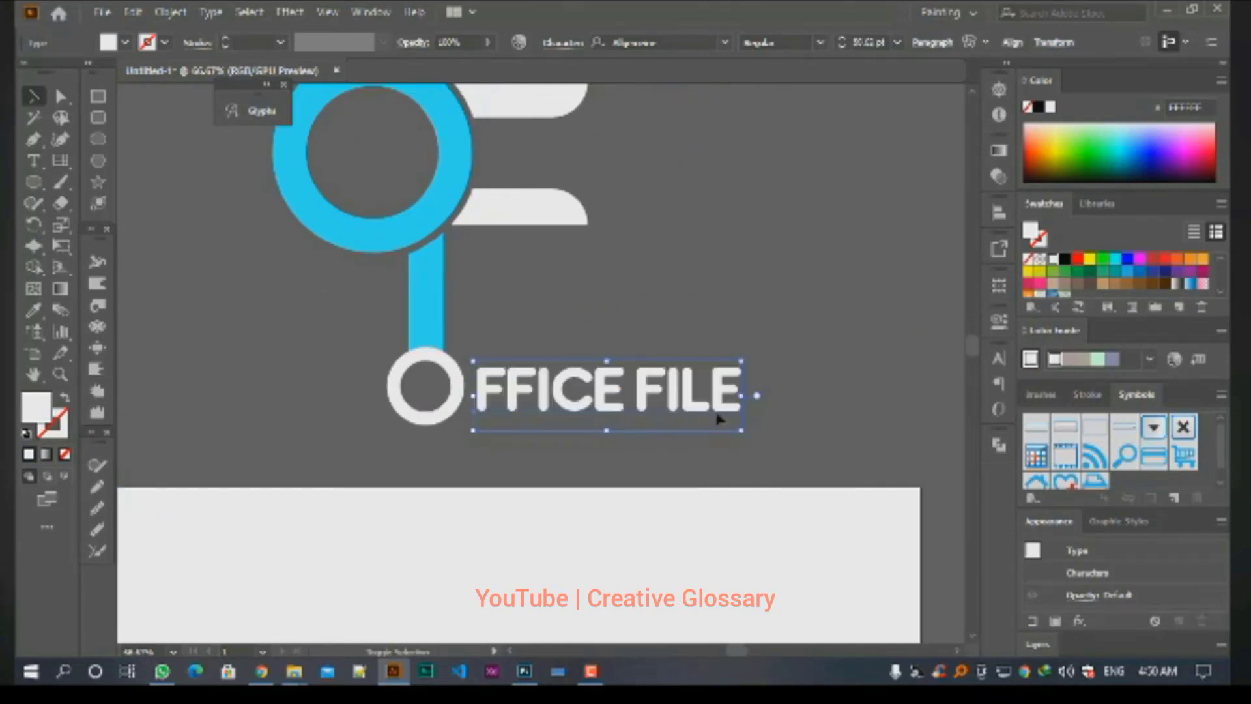
{"action": "left_click_drag", "start_coordinate": [748, 439], "coordinate": [795, 456]}
{"action": "left_click", "coordinate": [782, 456]}
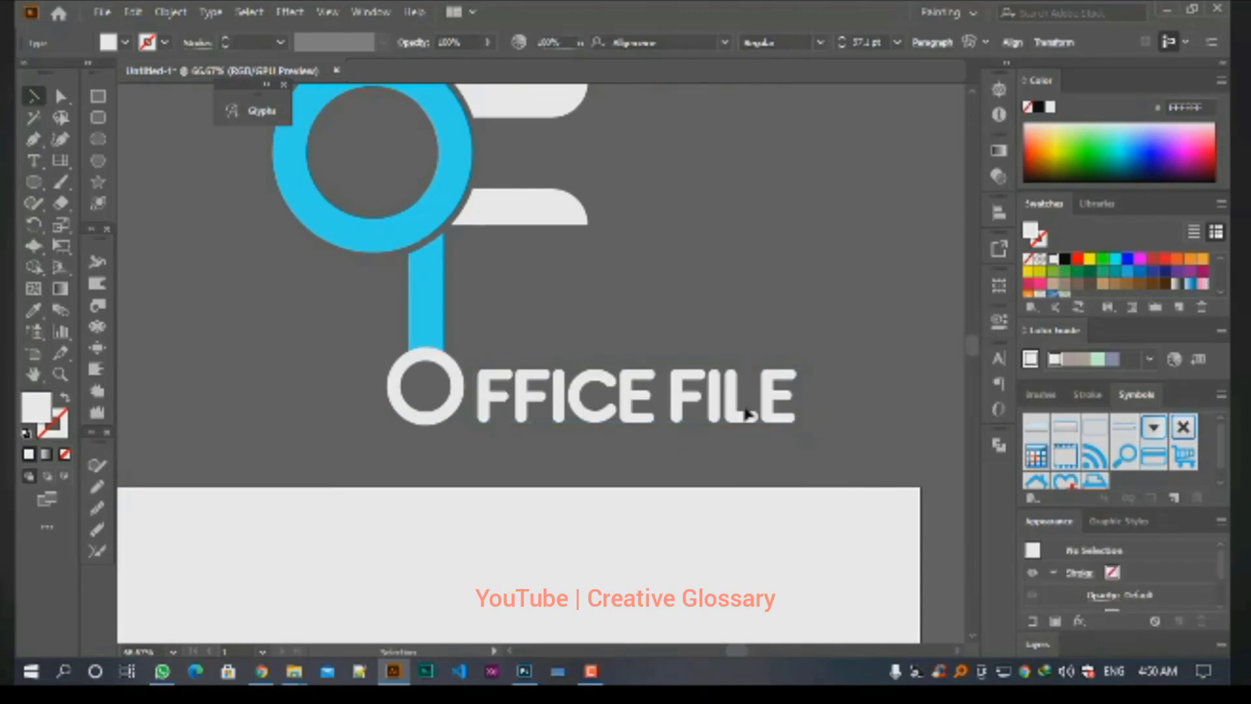
{"action": "left_click_drag", "start_coordinate": [733, 410], "coordinate": [735, 414]}
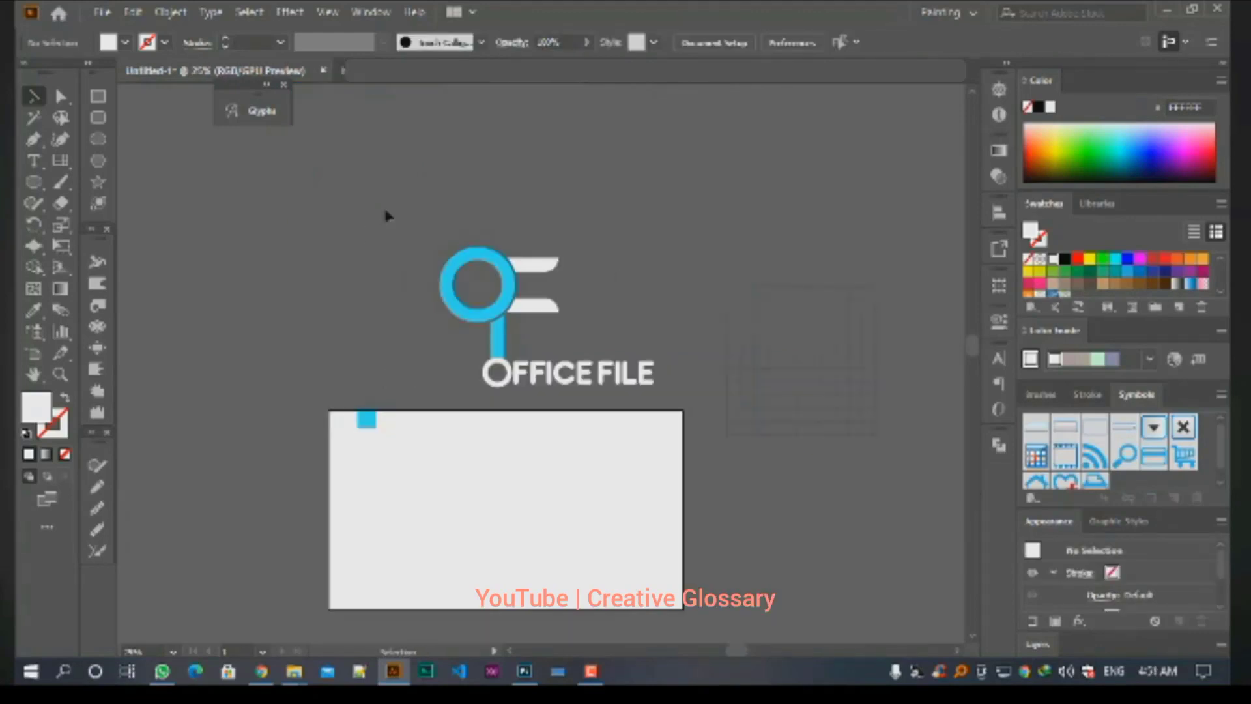
Select the complete logo together with its OFFICE FILE text
{"action": "left_click_drag", "start_coordinate": [668, 411], "coordinate": [310, 236]}
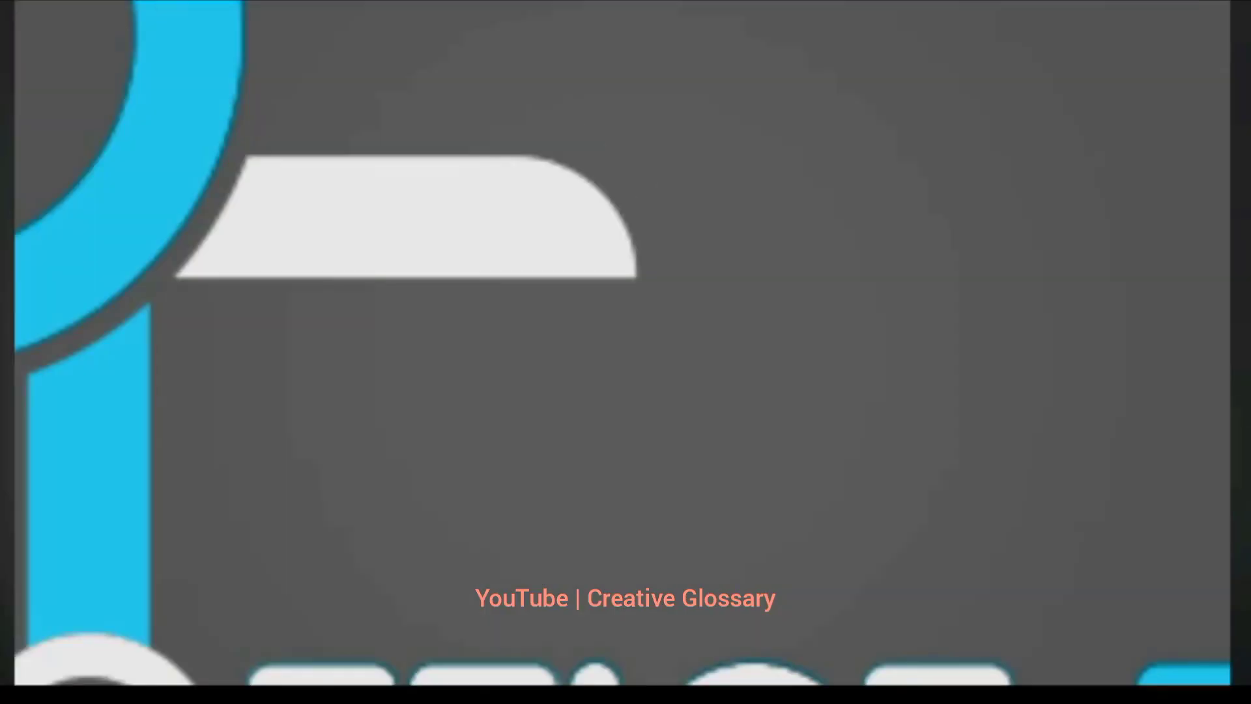